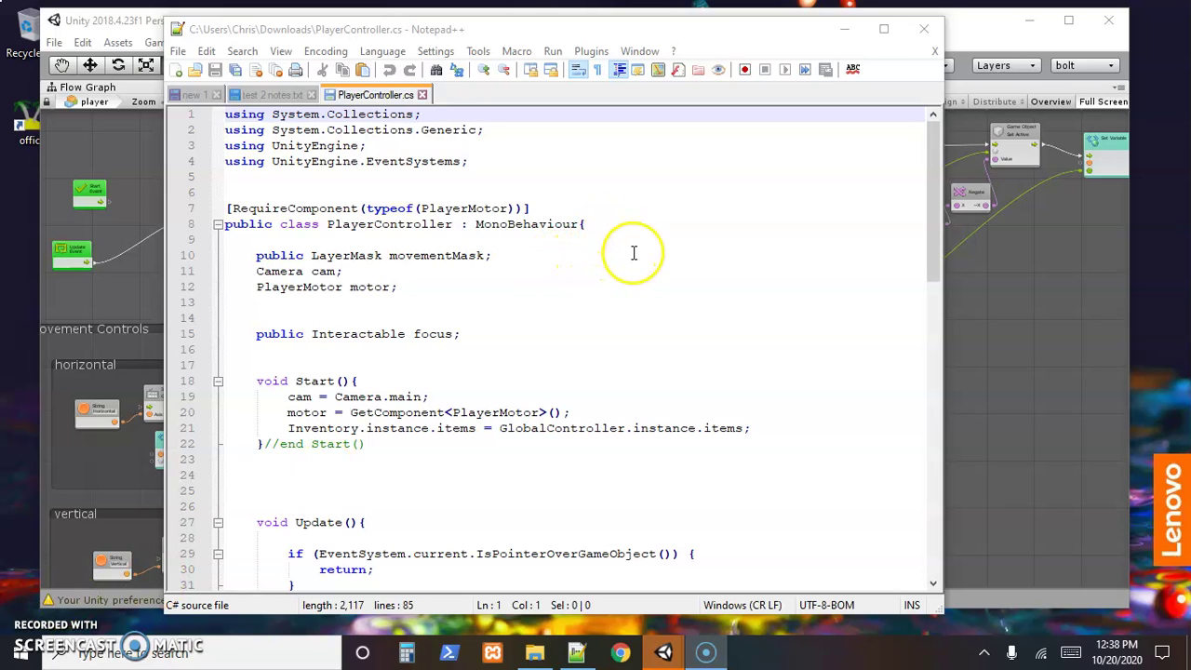
Scroll up and down through the open page before switching back to Unity
scroll(634, 253, "down", 1)
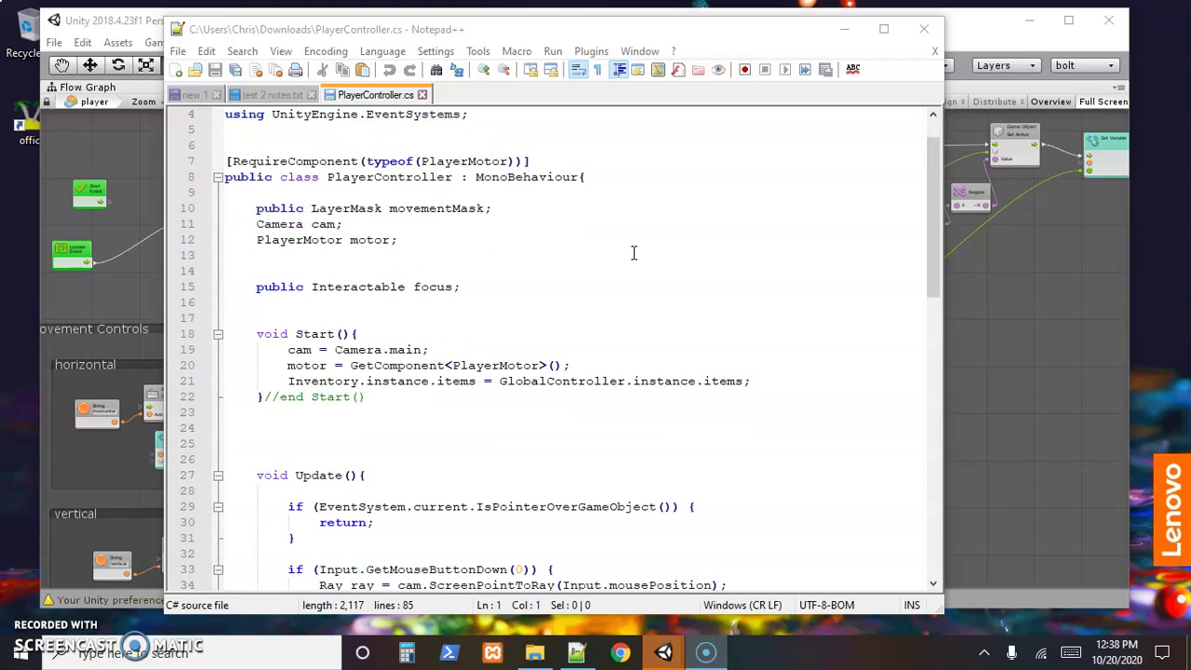
scroll(634, 253, "down", 1)
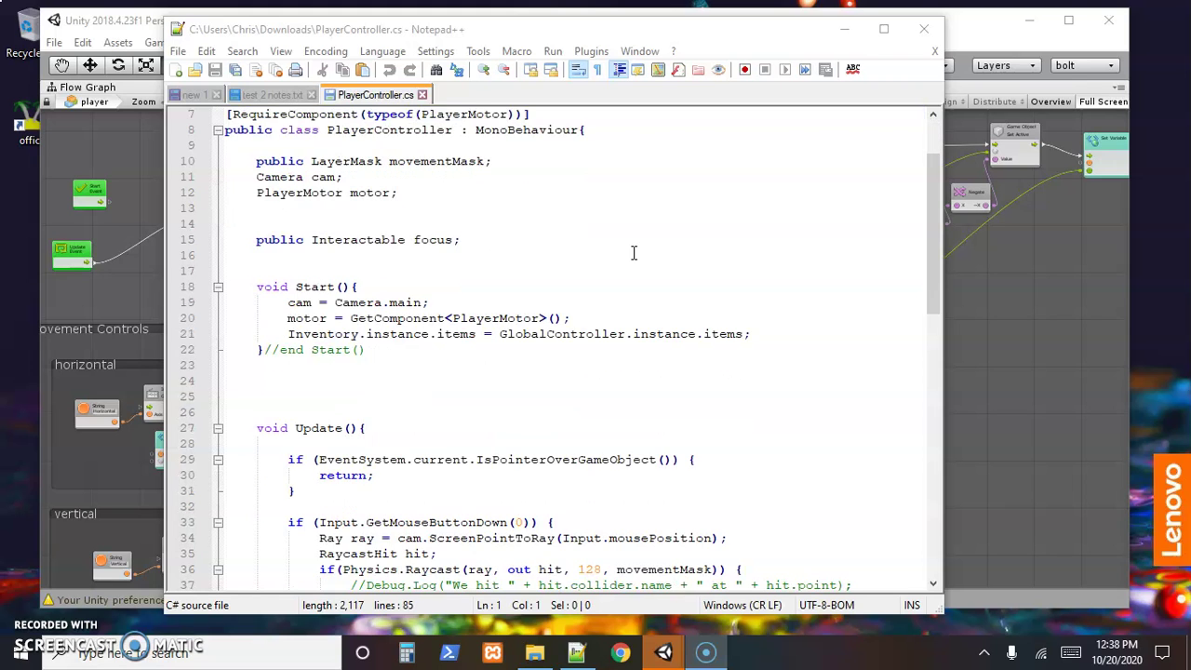
scroll(634, 253, "down", 9)
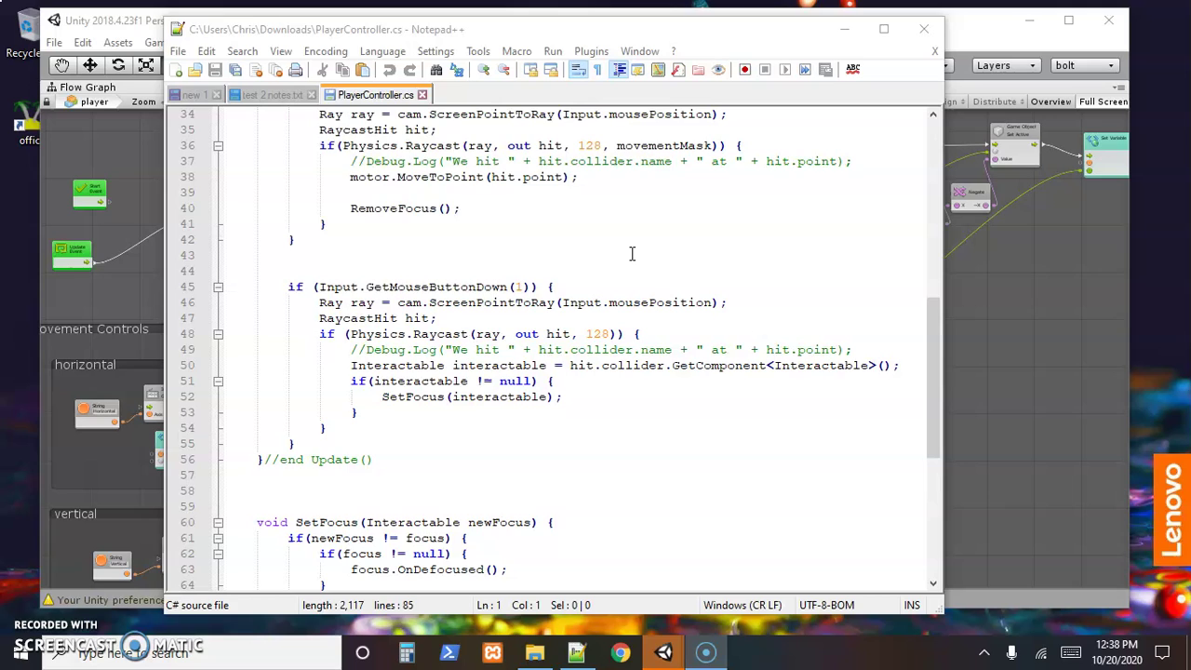
scroll(632, 253, "down", 4)
scroll(622, 255, "up", 2)
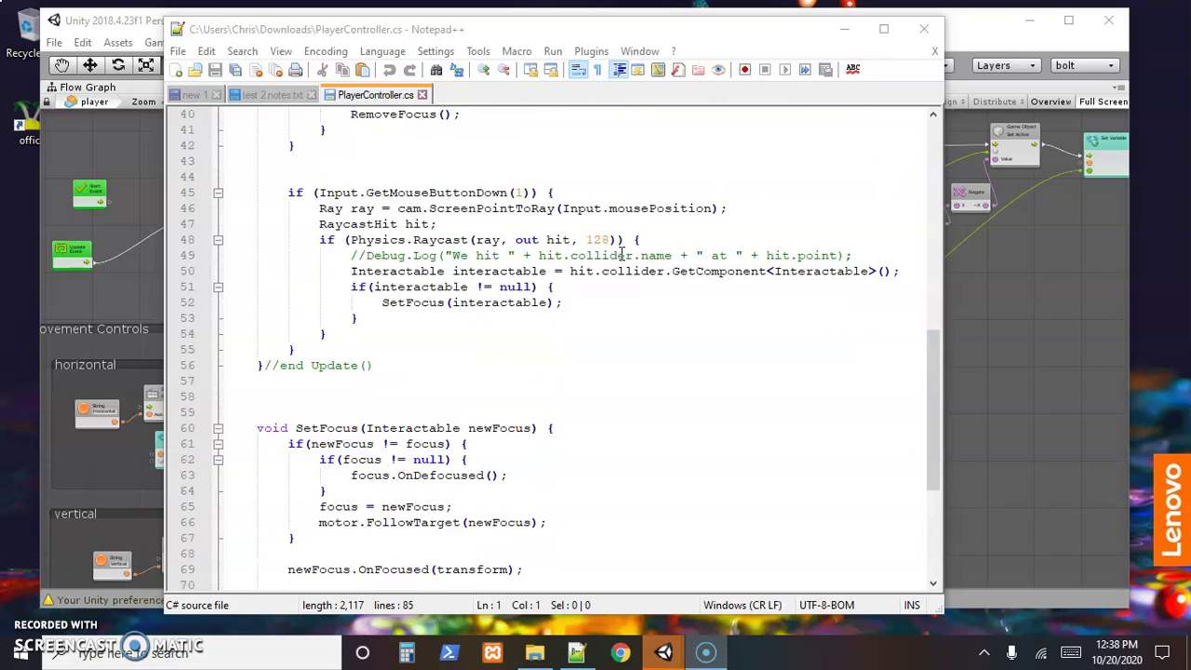
scroll(621, 253, "up", 10)
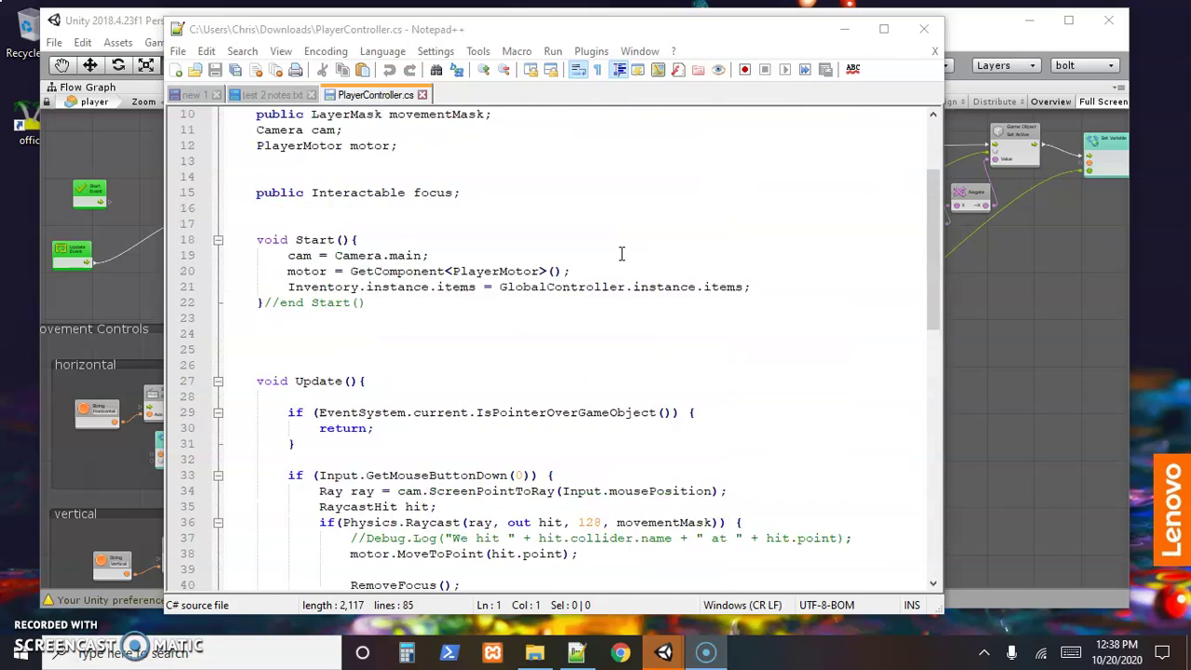
scroll(621, 253, "up", 3)
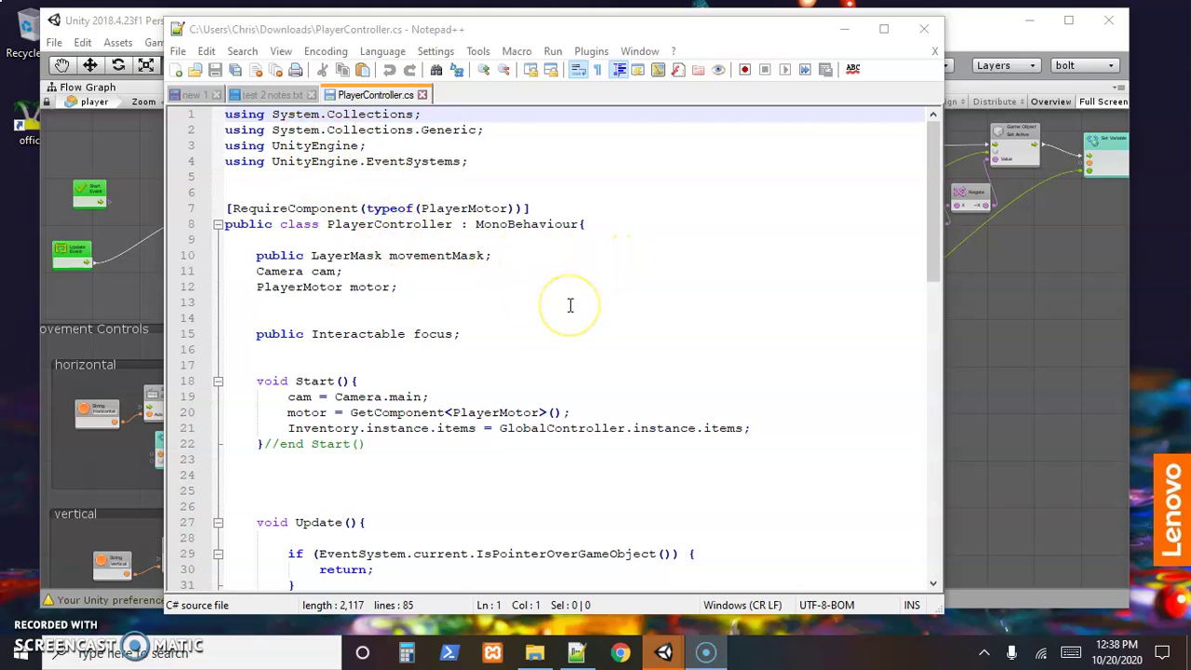
scroll(570, 305, "down", 1)
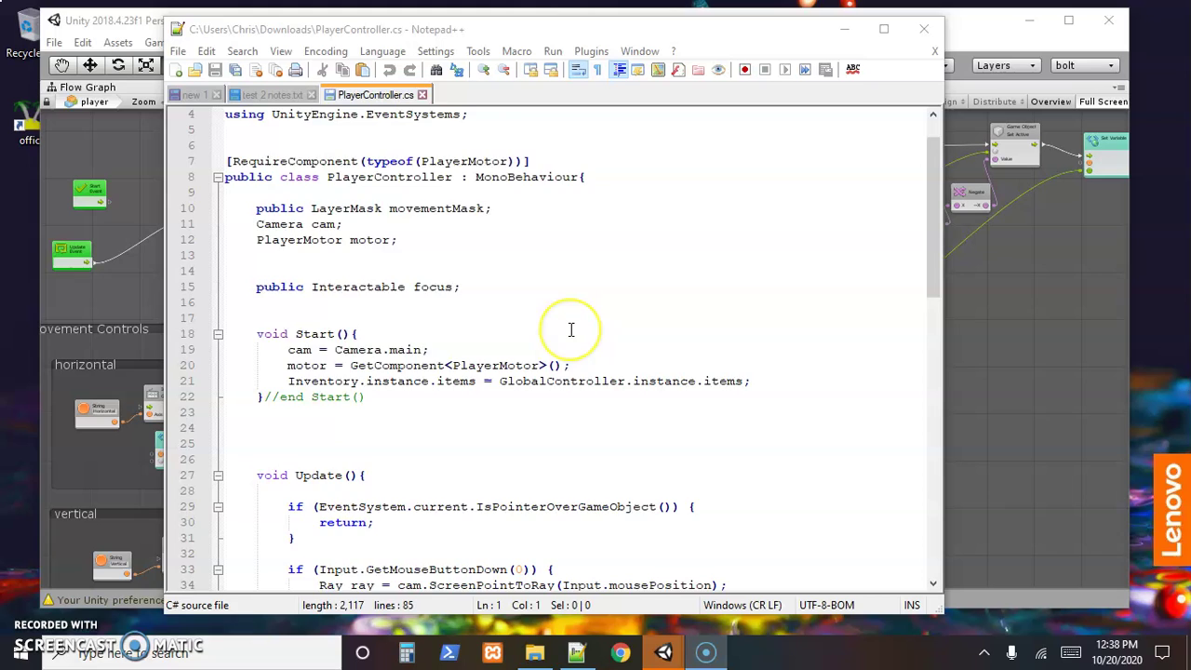
scroll(570, 327, "down", 2)
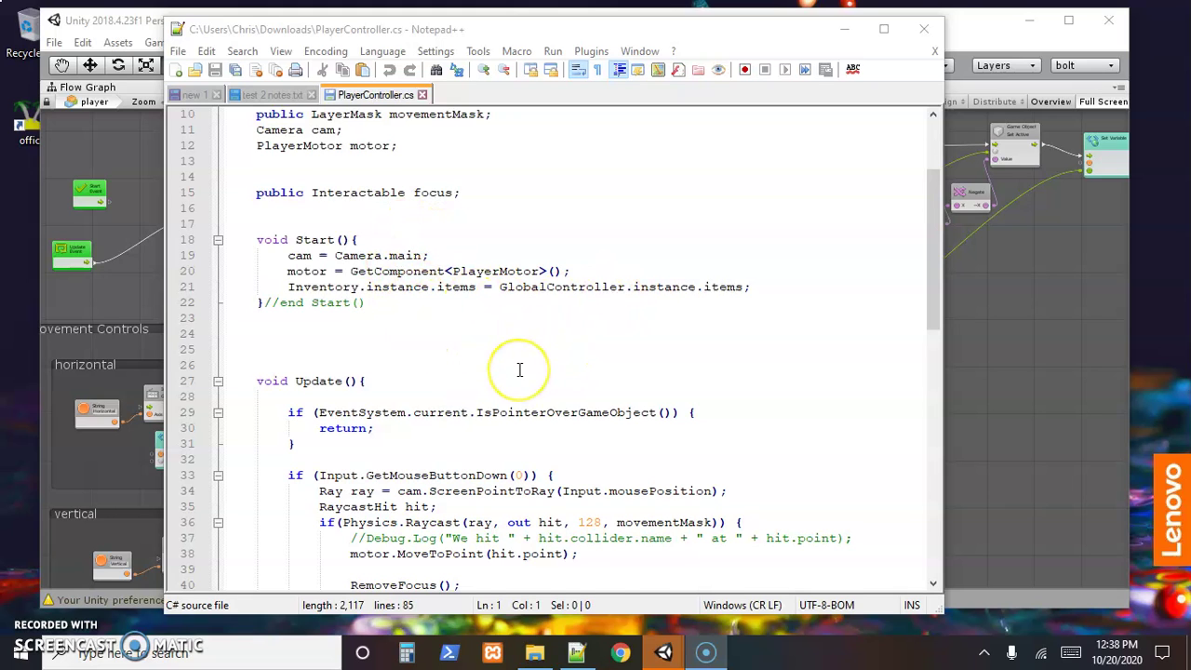
scroll(519, 370, "up", 1)
scroll(519, 370, "up", 2)
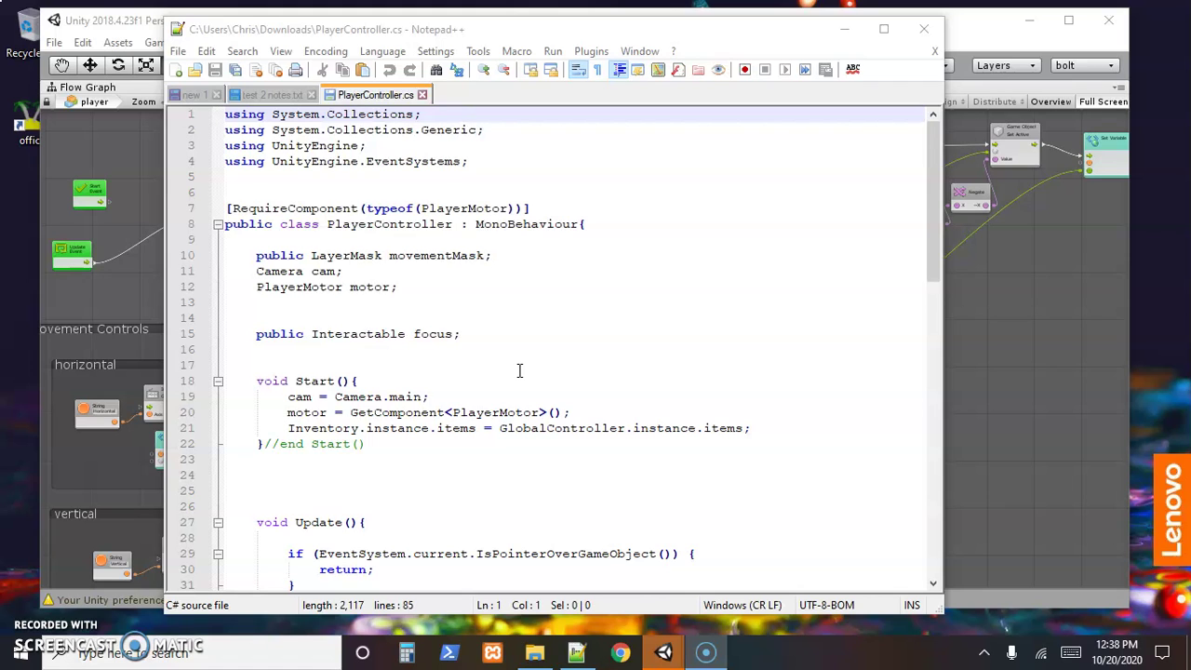
scroll(493, 369, "down", 1)
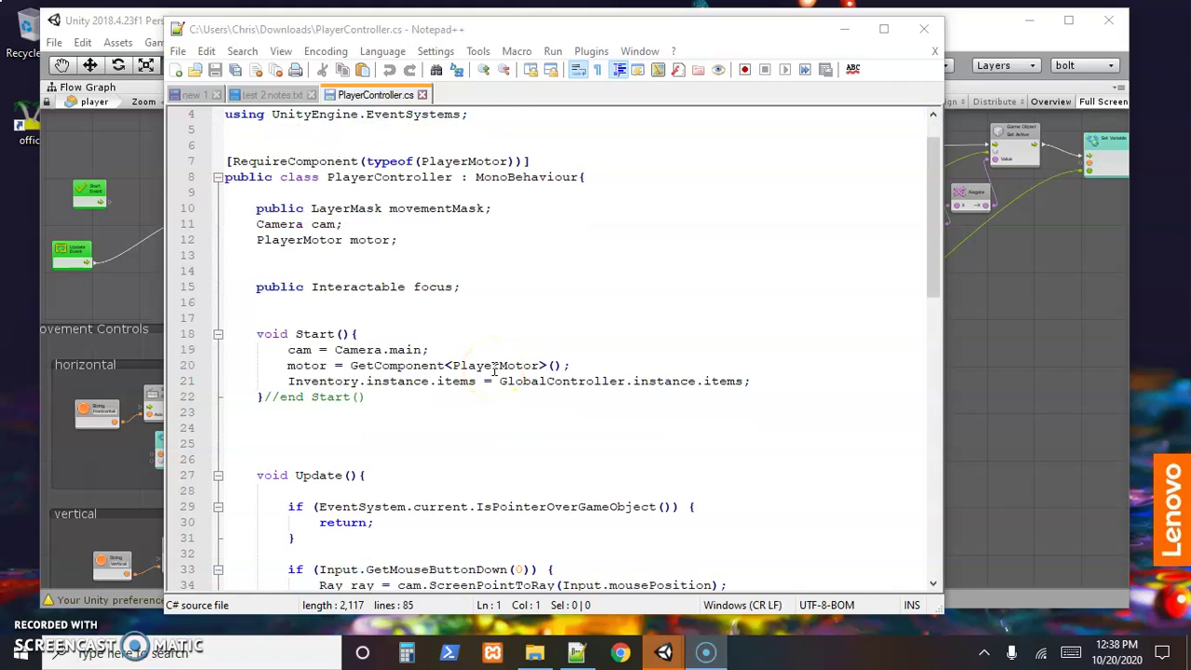
scroll(493, 369, "down", 5)
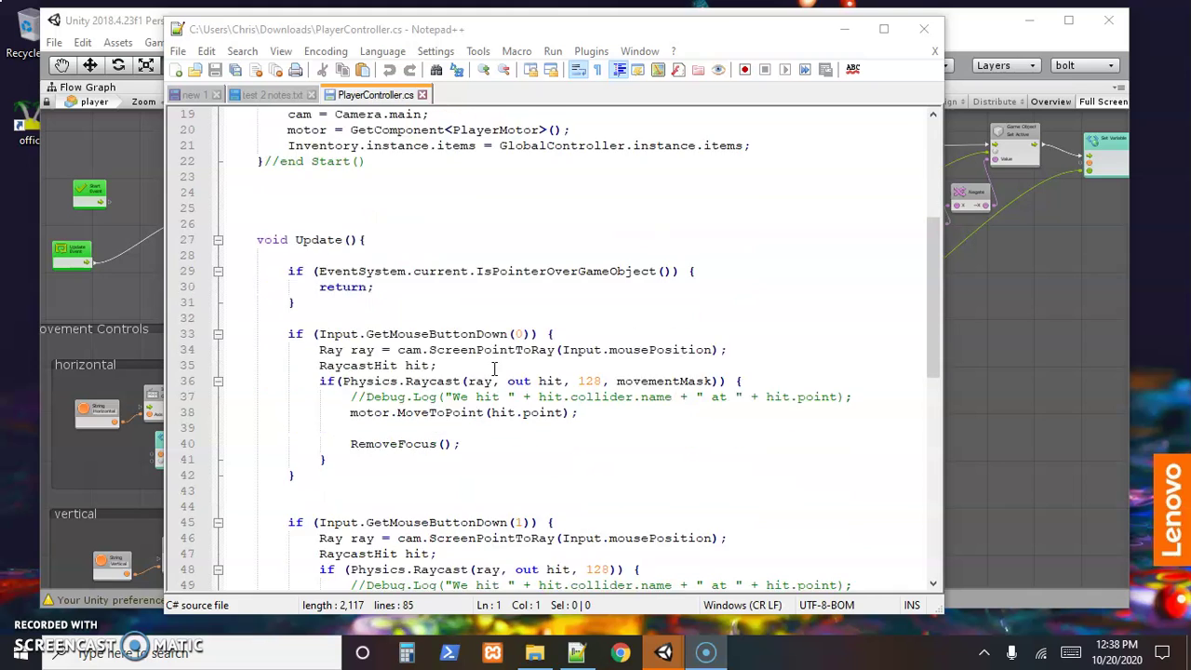
scroll(493, 370, "down", 4)
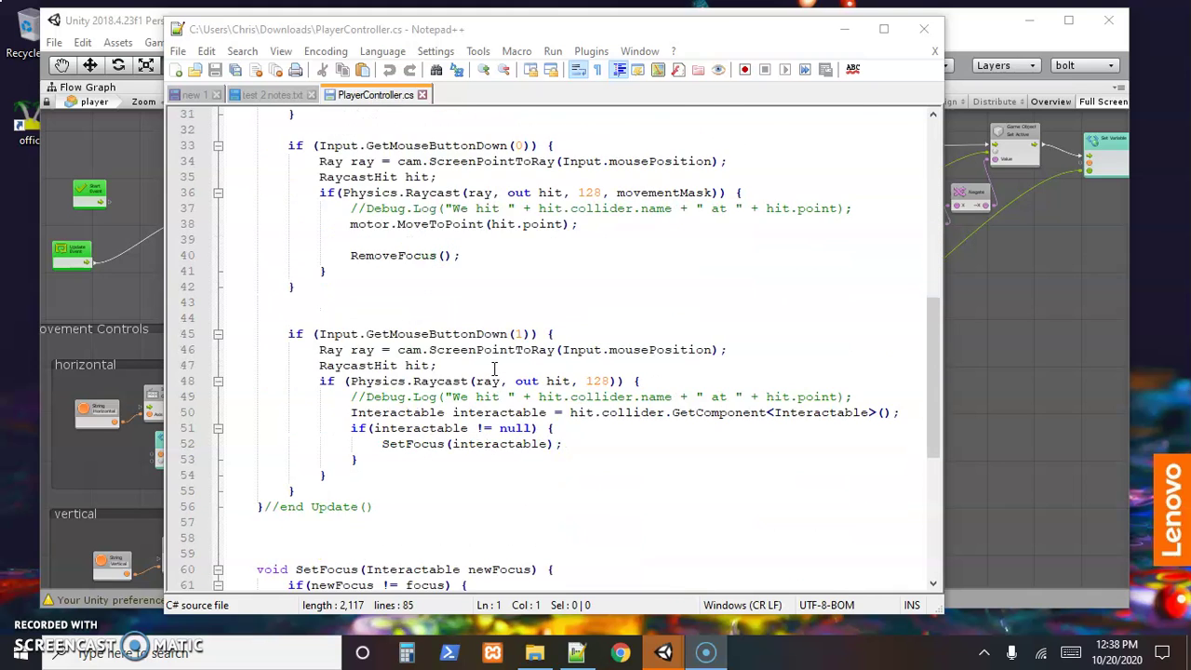
scroll(494, 369, "down", 8)
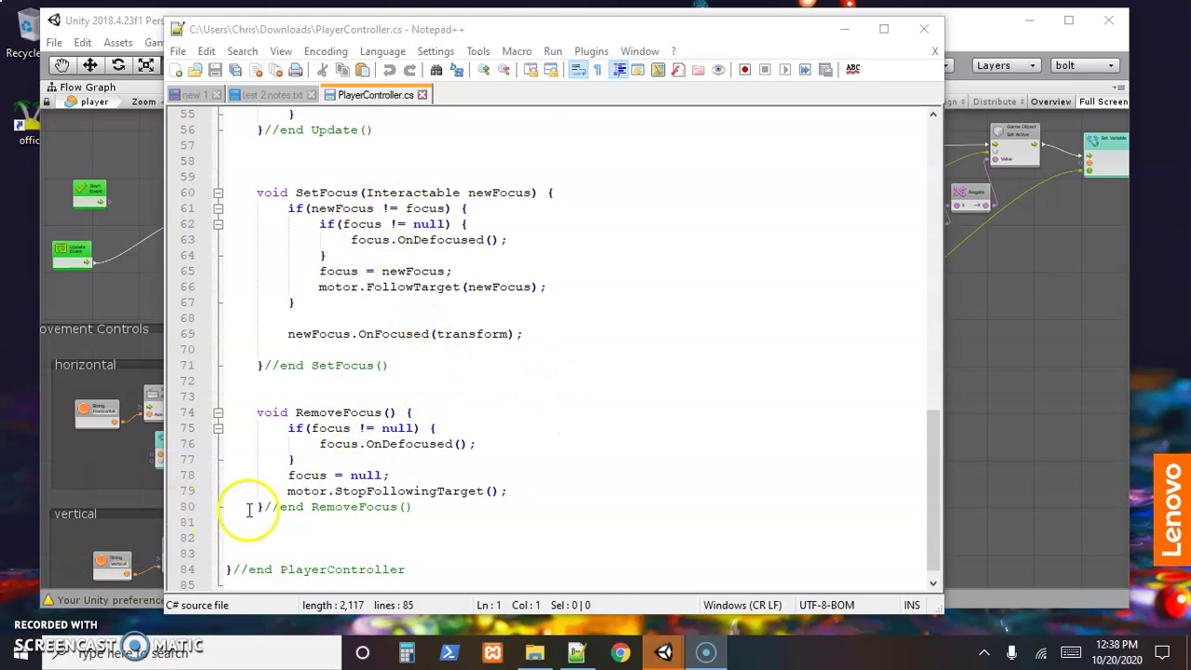
scroll(549, 470, "up", 1)
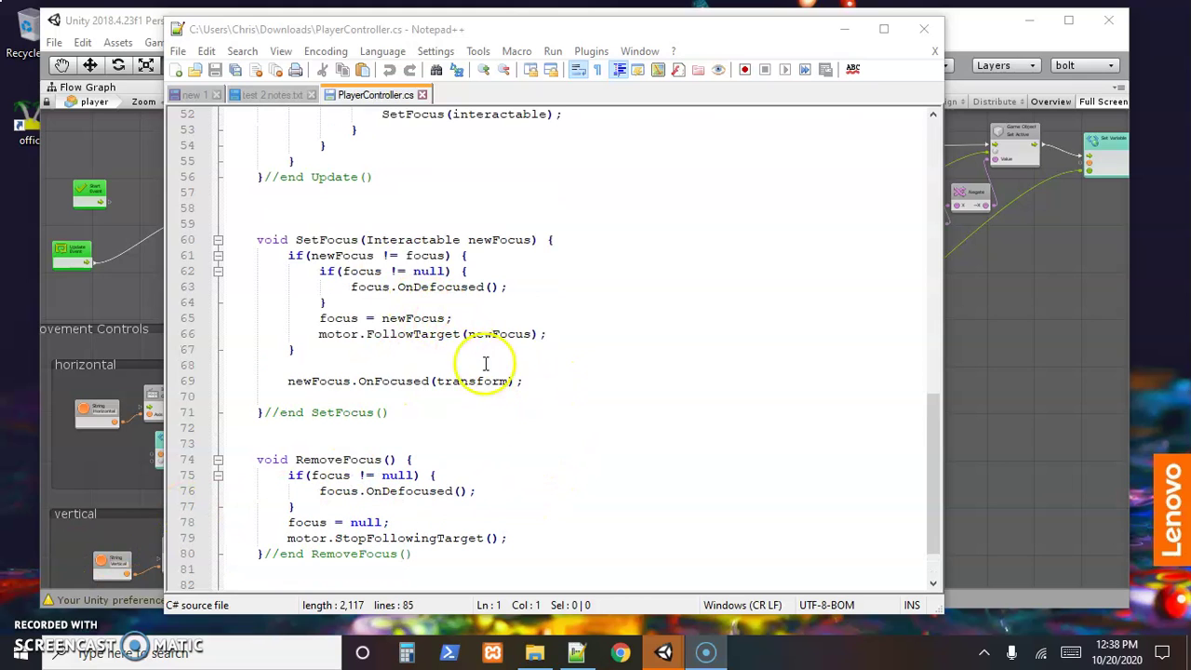
scroll(573, 430, "up", 5)
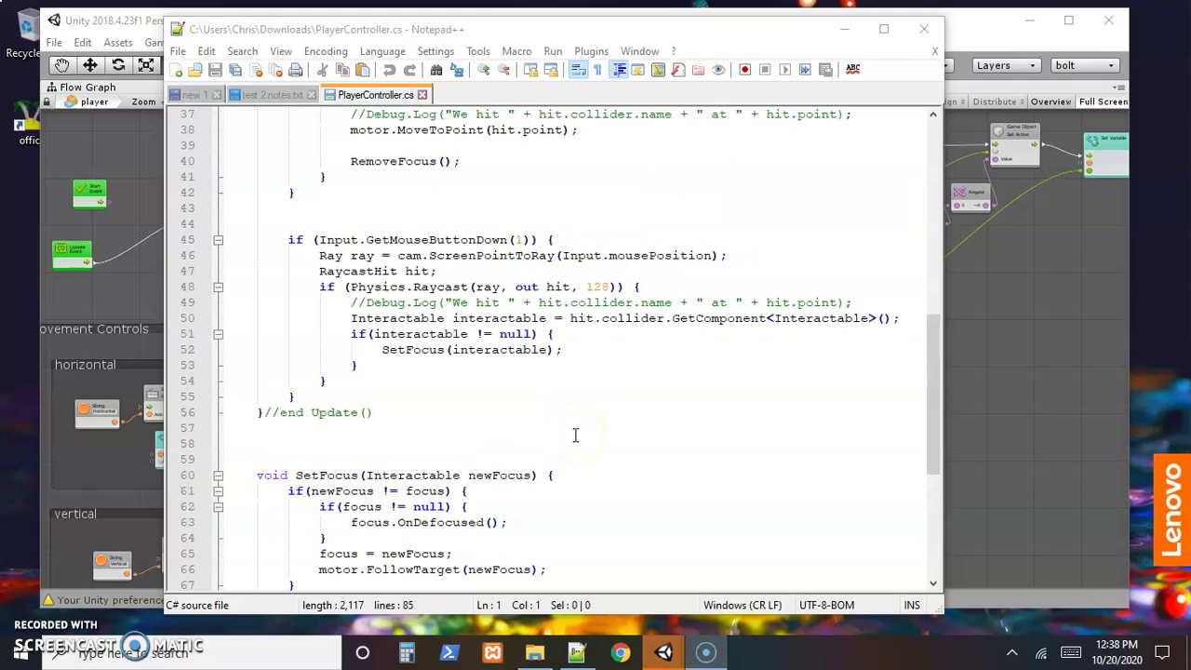
scroll(575, 434, "up", 1)
scroll(575, 435, "up", 3)
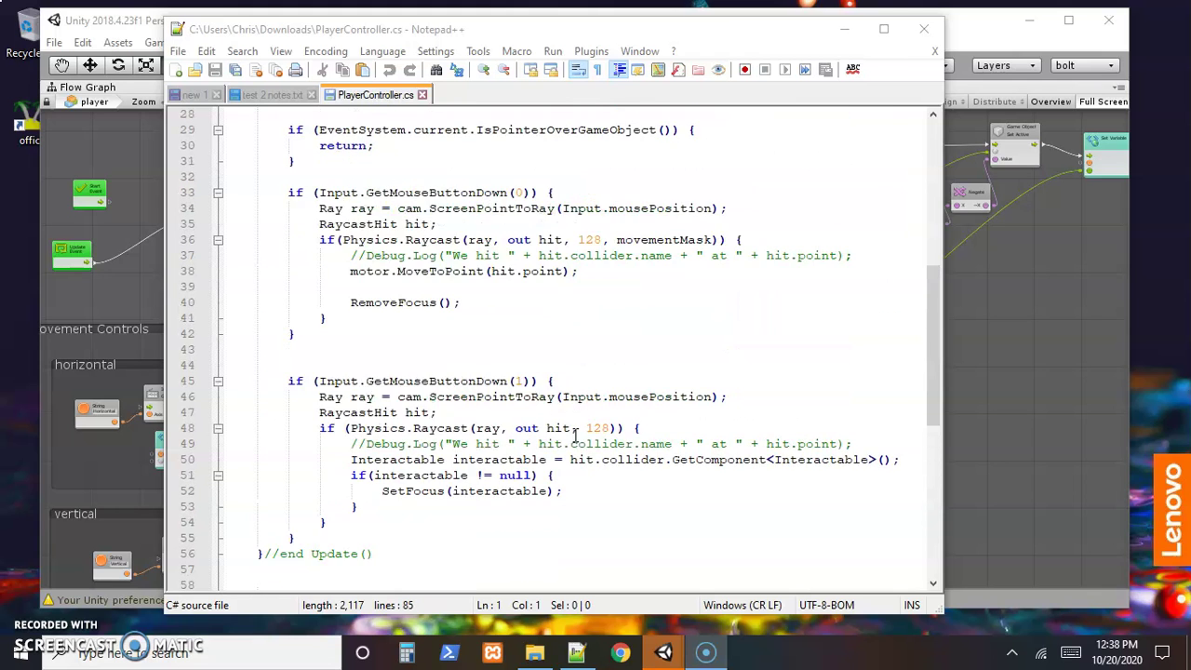
scroll(550, 432, "up", 3)
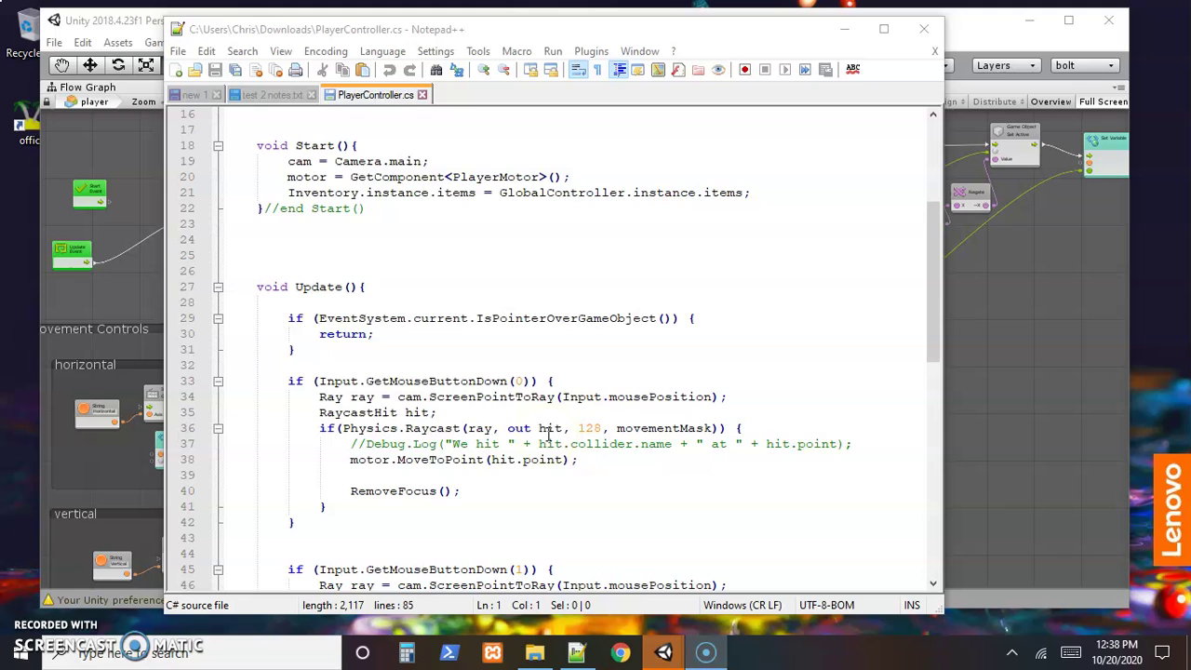
scroll(490, 418, "up", 4)
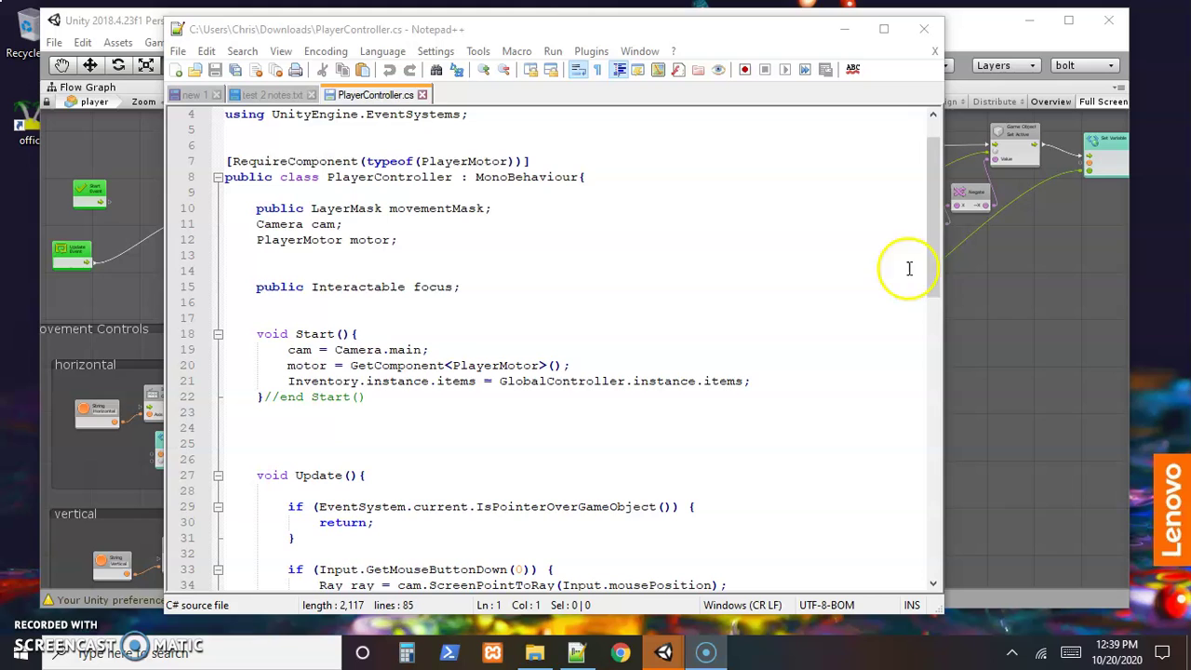
Bring the Unity editor forward and run SampleScene in Play mode with the player visible
left_click(962, 312)
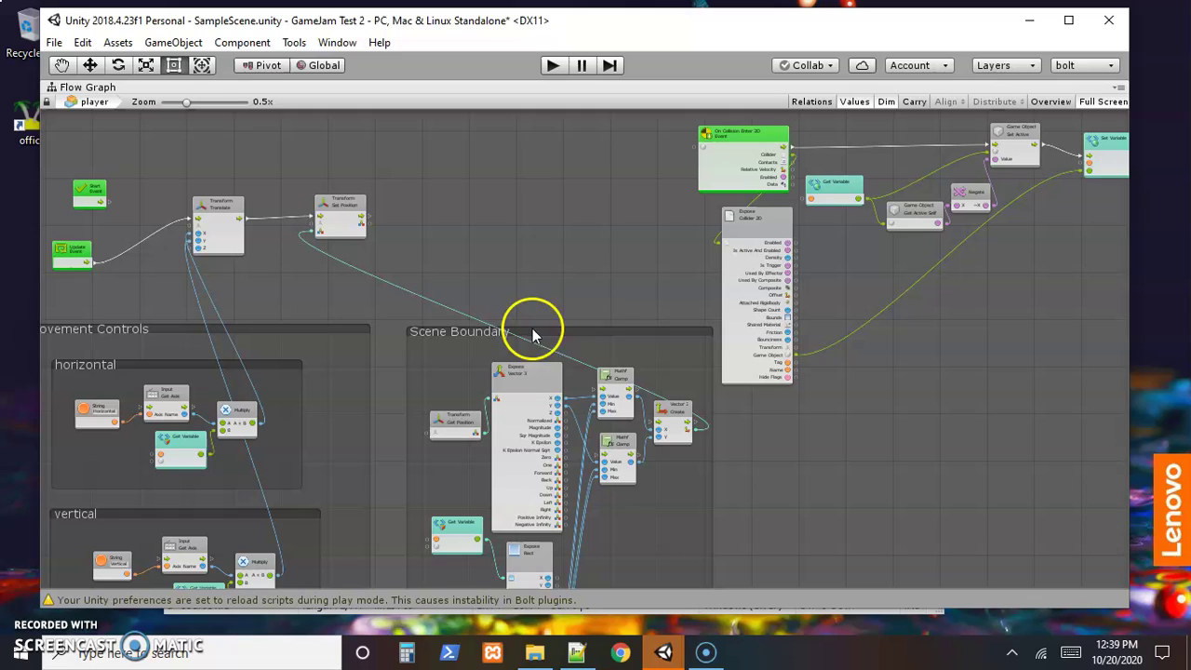
left_click(586, 399)
left_click_drag(665, 599, 555, 475)
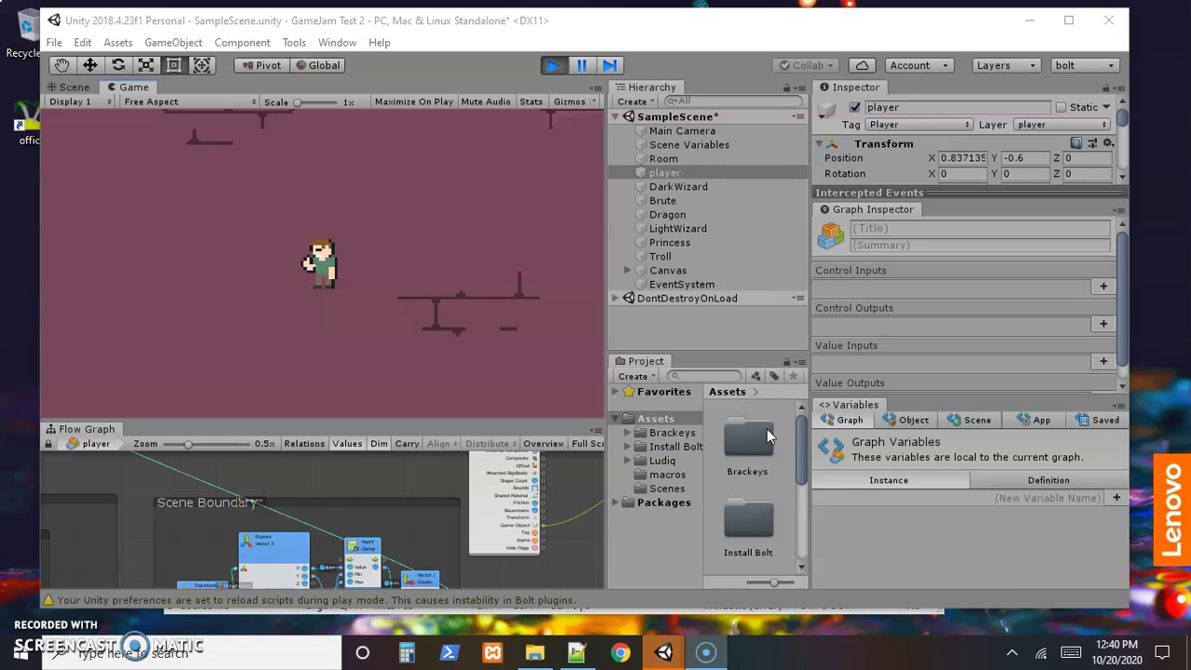
Walk the player left and down across the room to the green troll, near X -10.65, Y -2.7
left_click(442, 257)
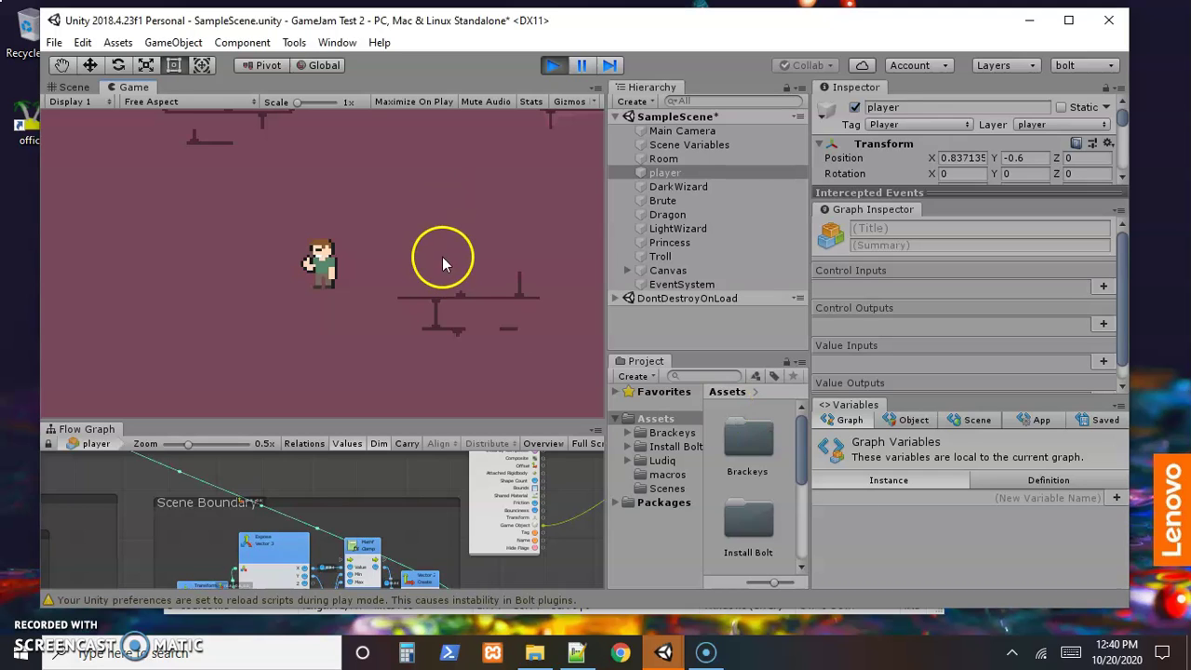
key("Left")
key("Left")
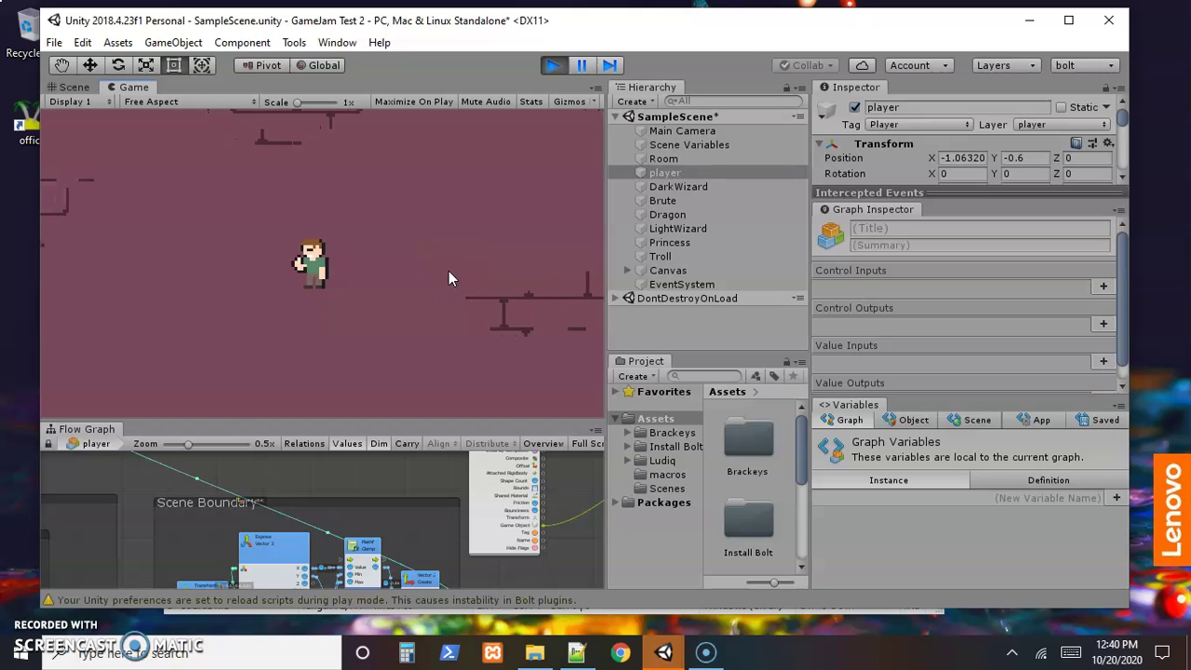
key("Left")
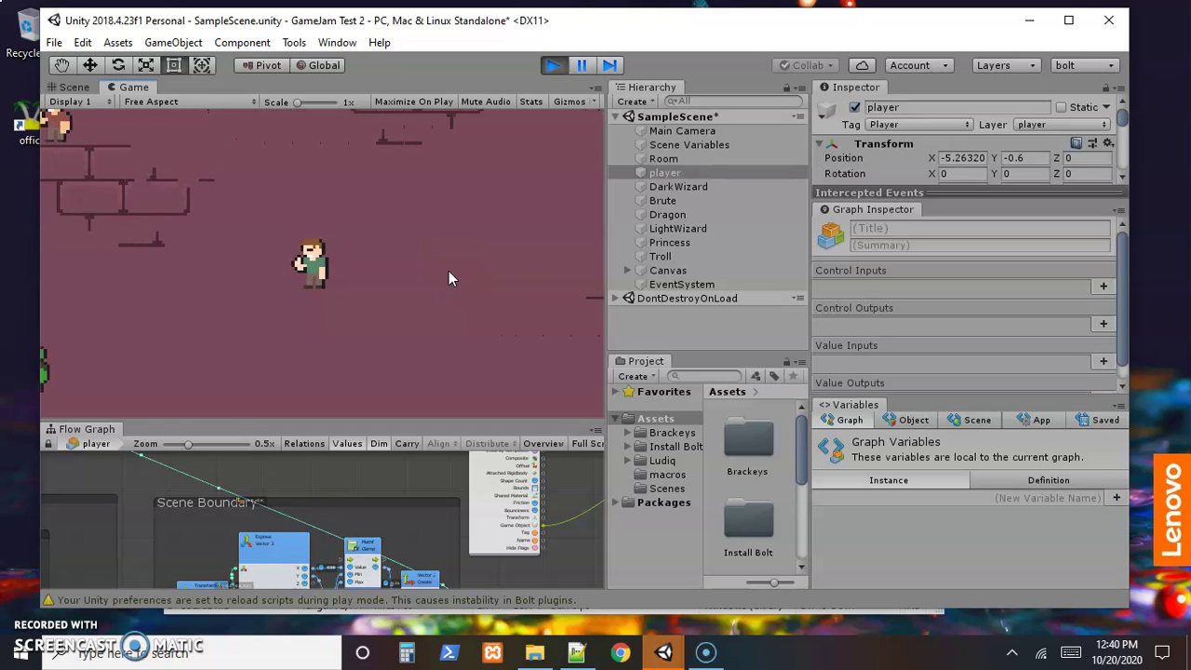
key("Left")
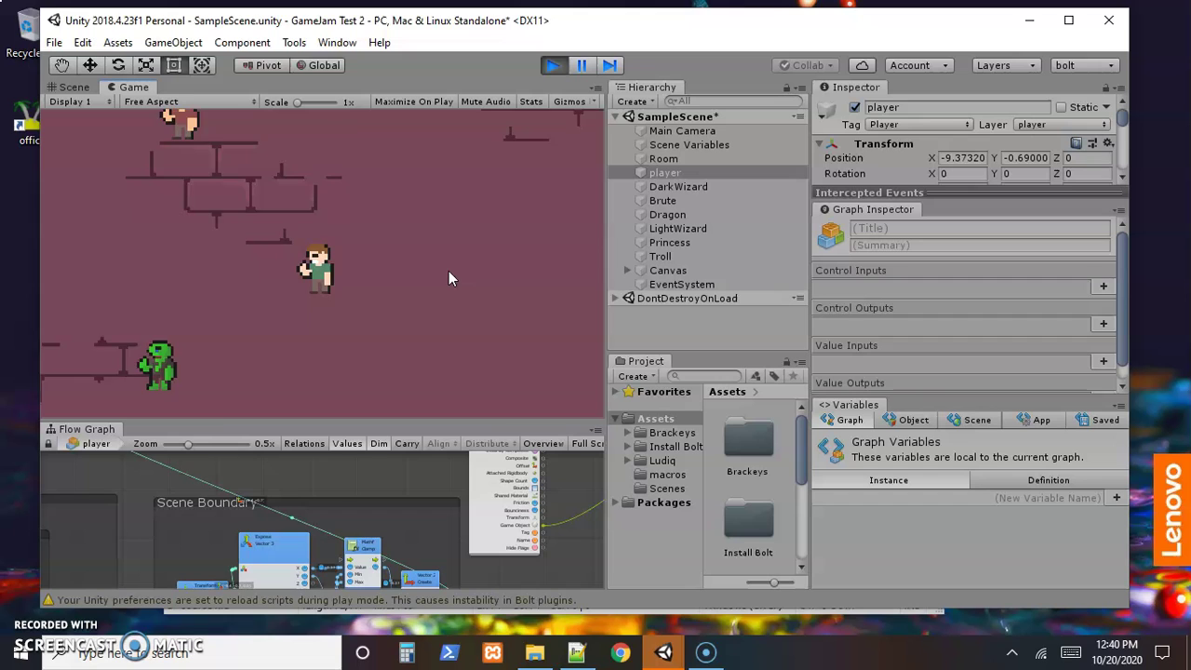
key("Down")
key("Left")
key("Down")
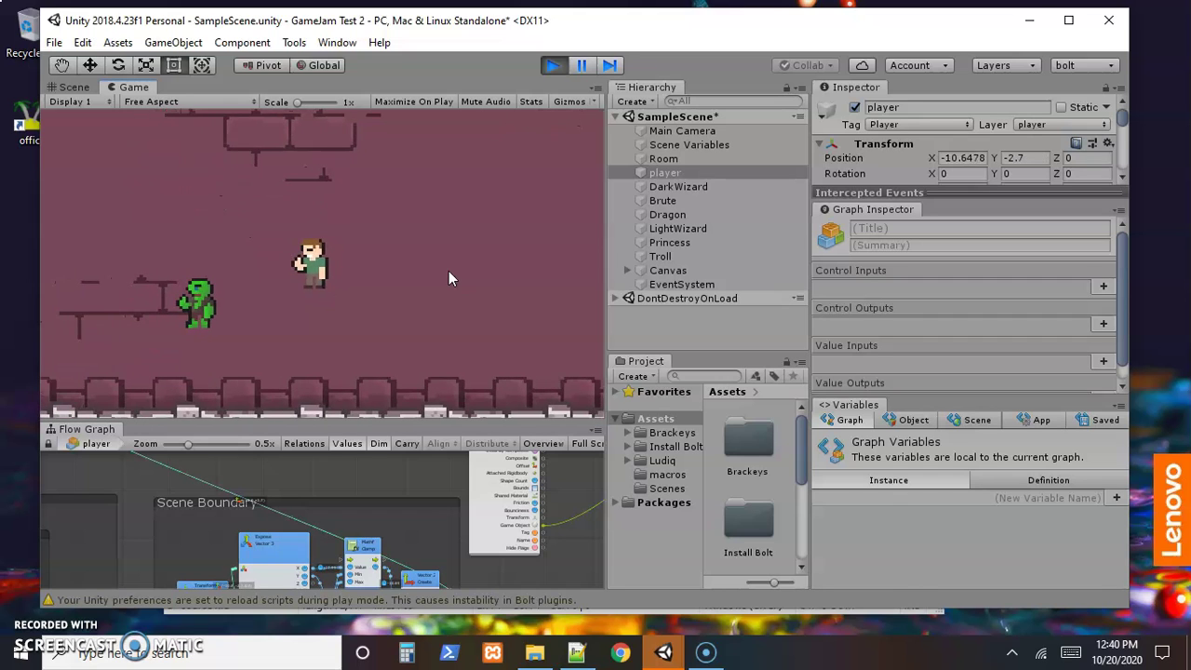
key("Left")
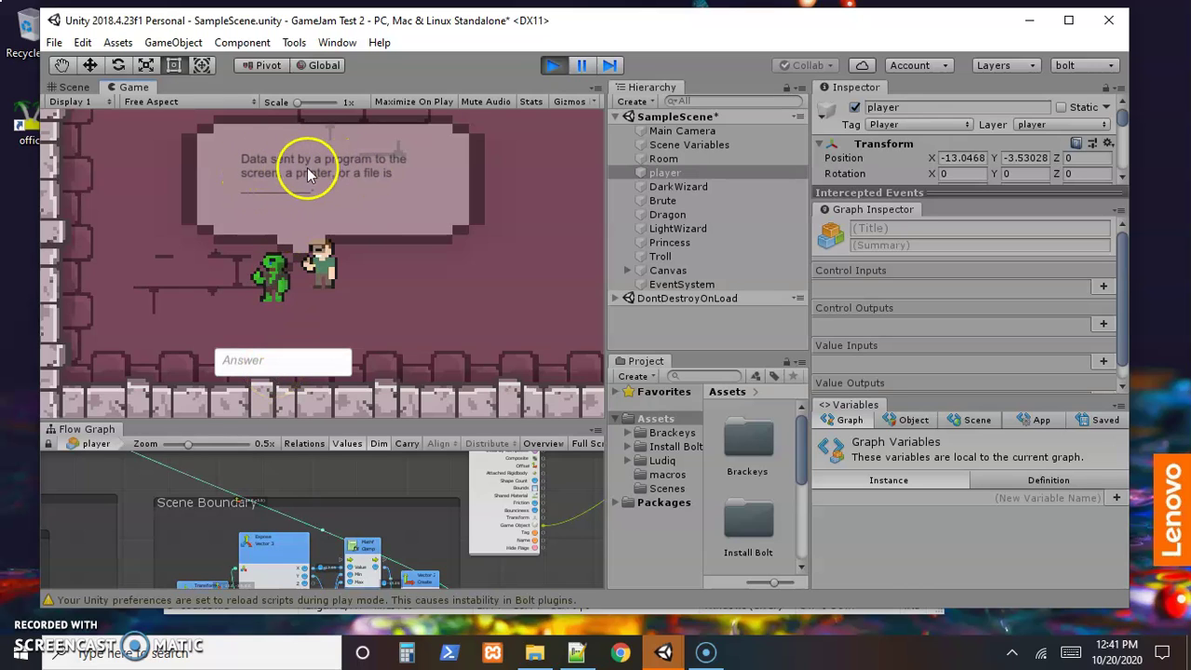
Answer the troll's first question with 'Output' and submit it
left_click(281, 361)
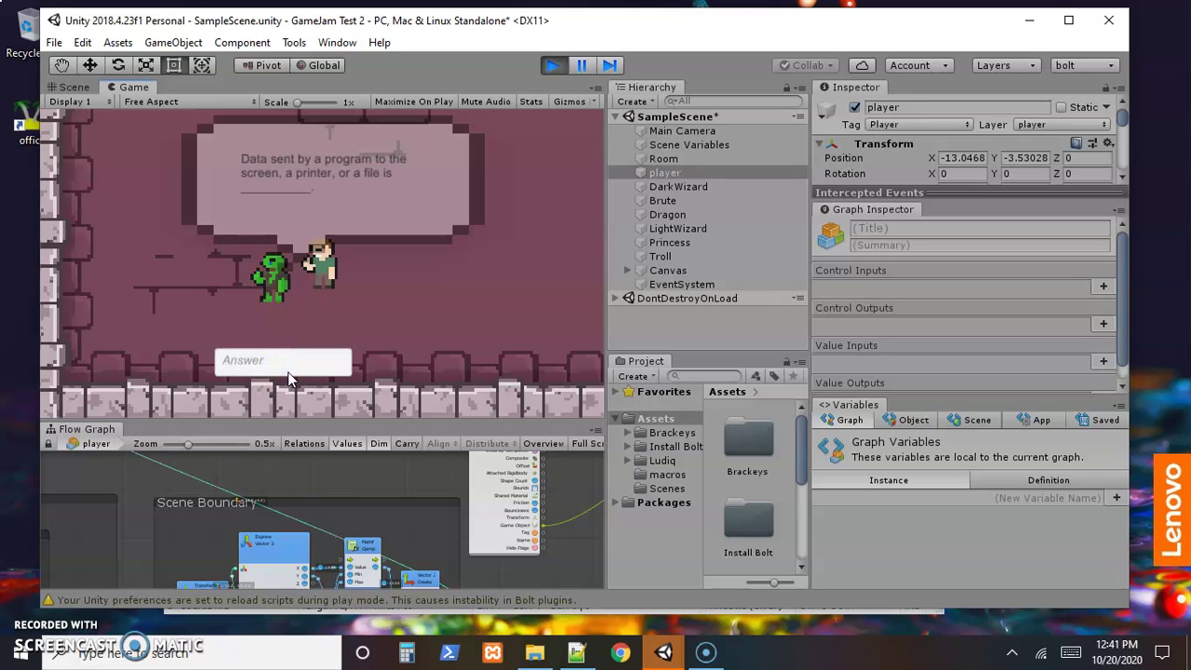
type("Outpu")
type("t")
key("Return")
Replace 'stuff' with 'data' in the Answer box and submit it
left_click(284, 366)
type("stu")
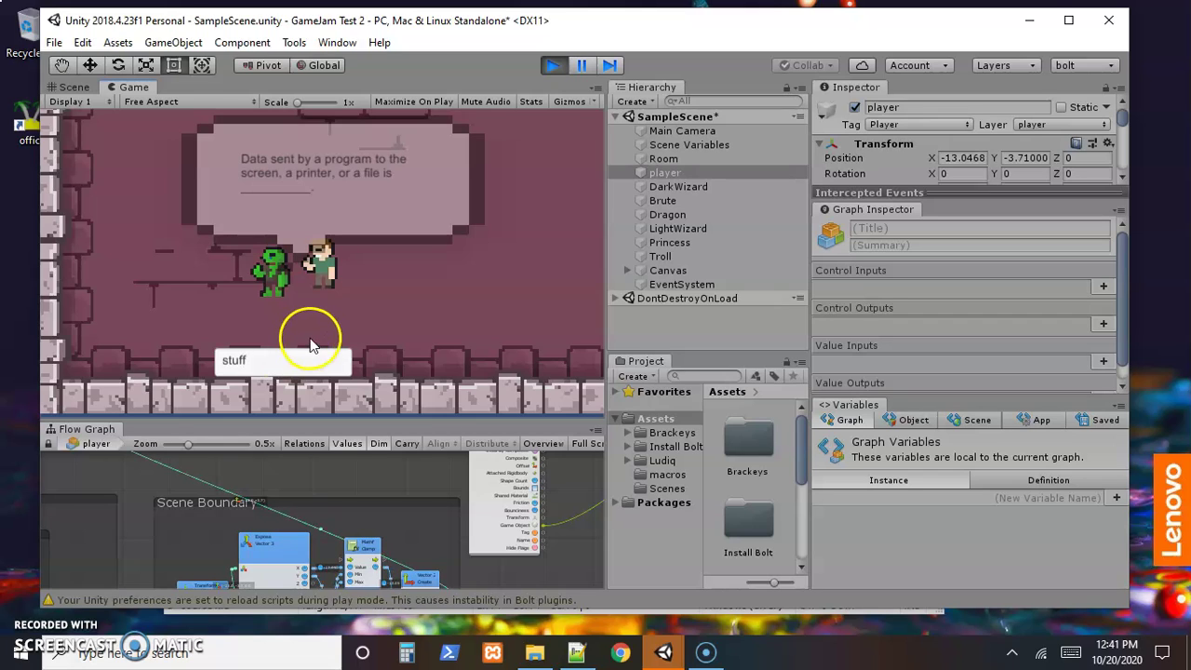
double_click(287, 366)
type("data")
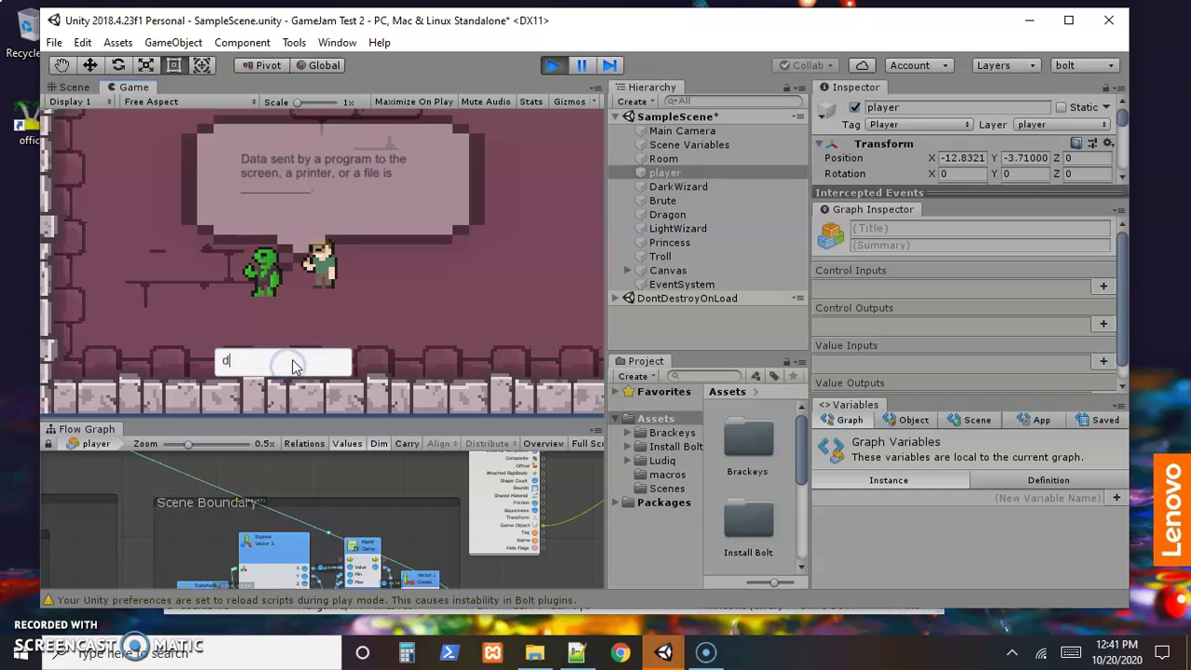
key("Return")
Walk the player up and right through the level into the dragon to trigger its question
key("Right")
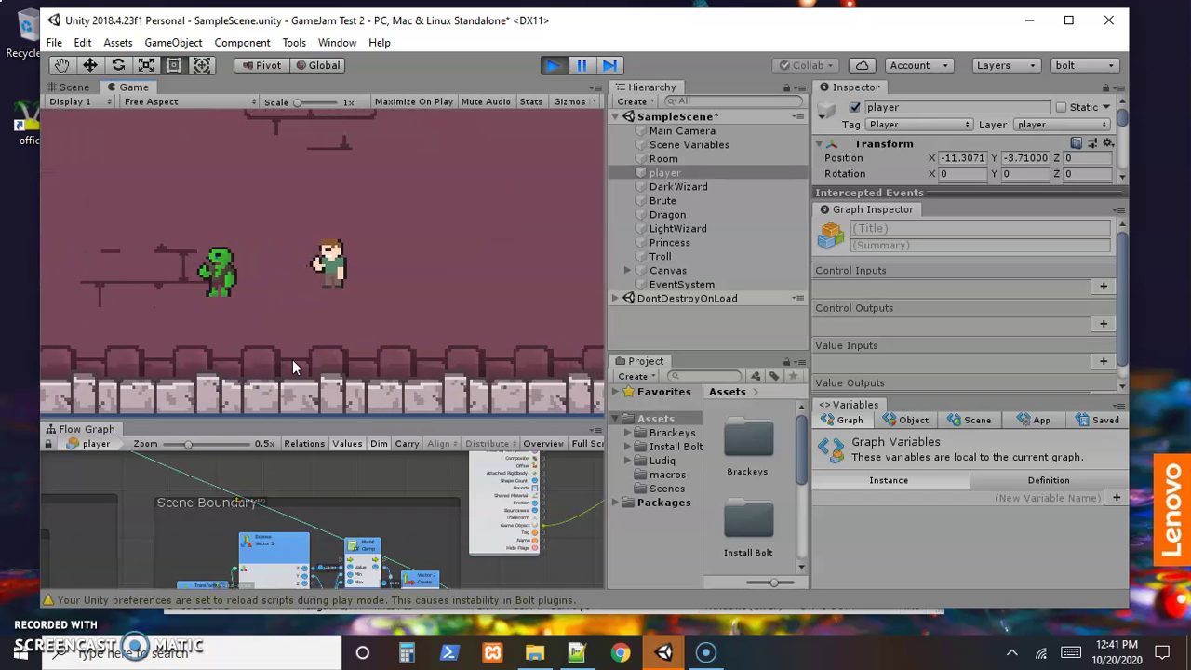
key("Up")
key("Up")
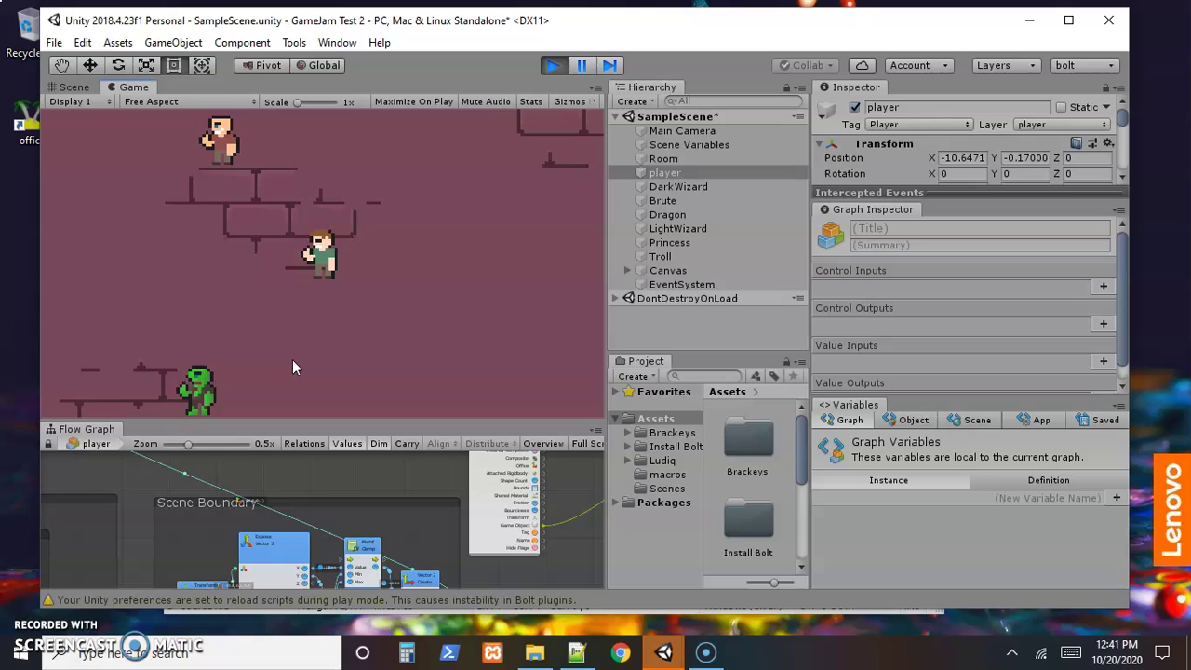
key("Up")
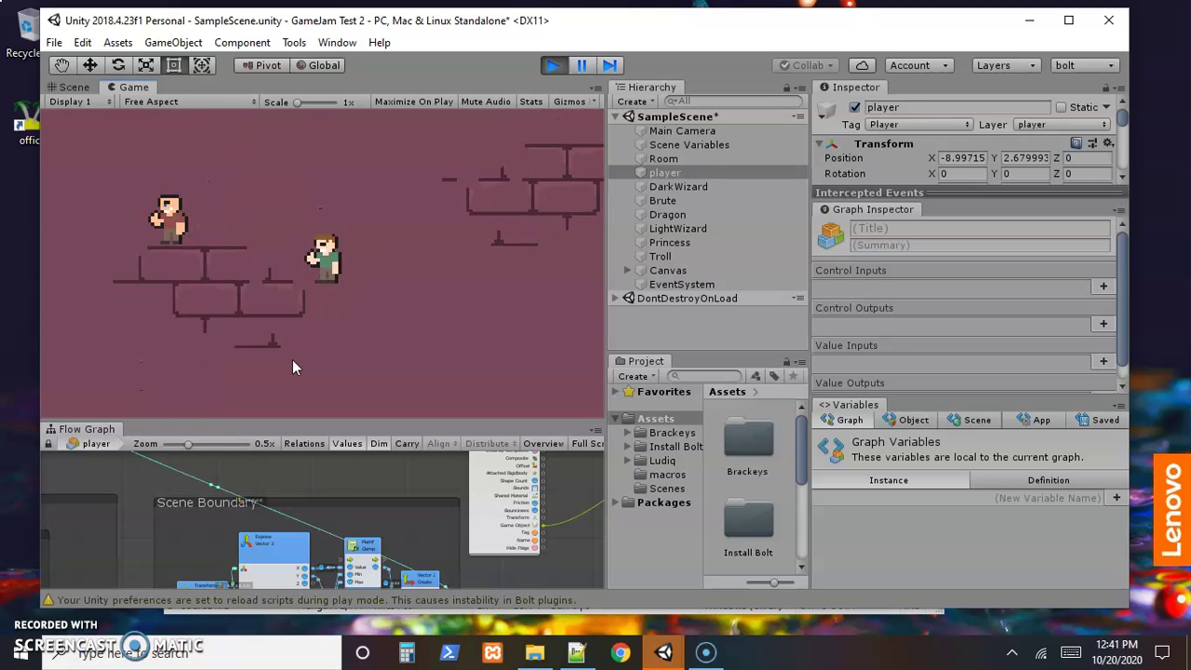
key("Right")
key("Up")
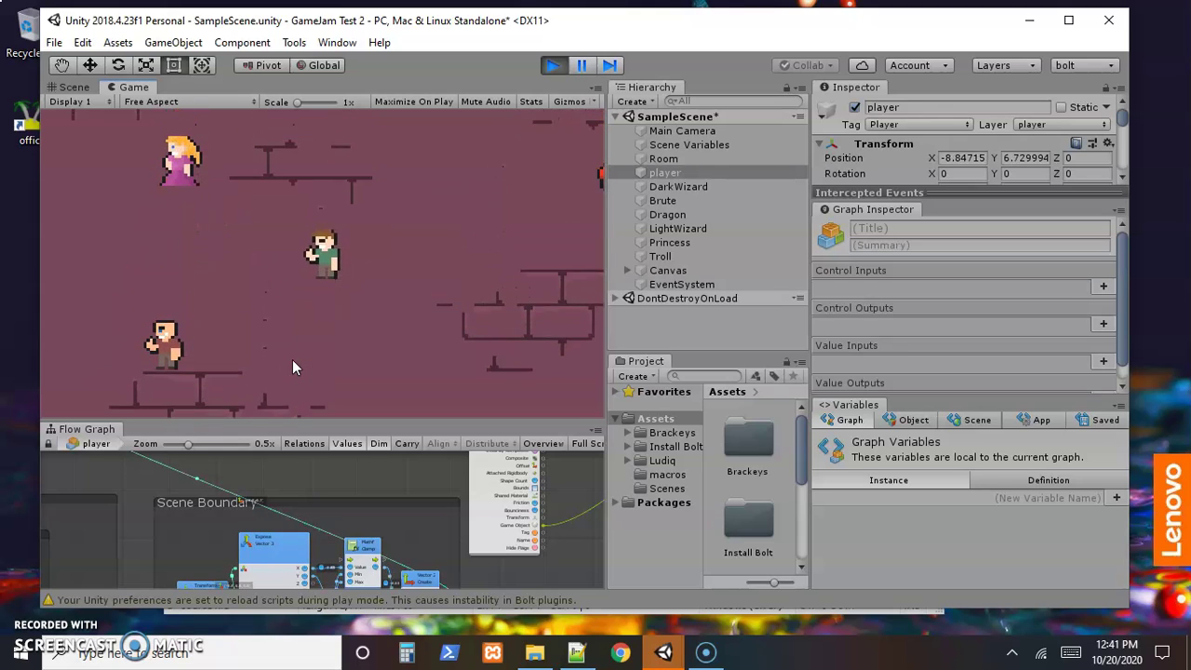
key("Right")
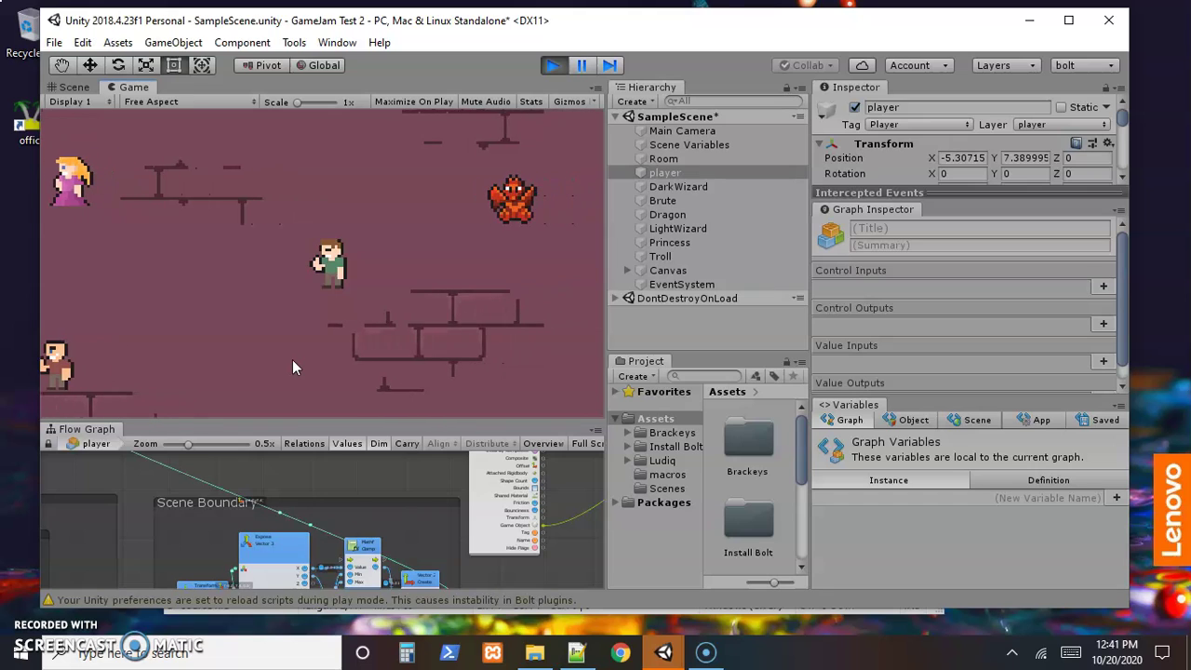
key("Right")
key("Up")
key("Right")
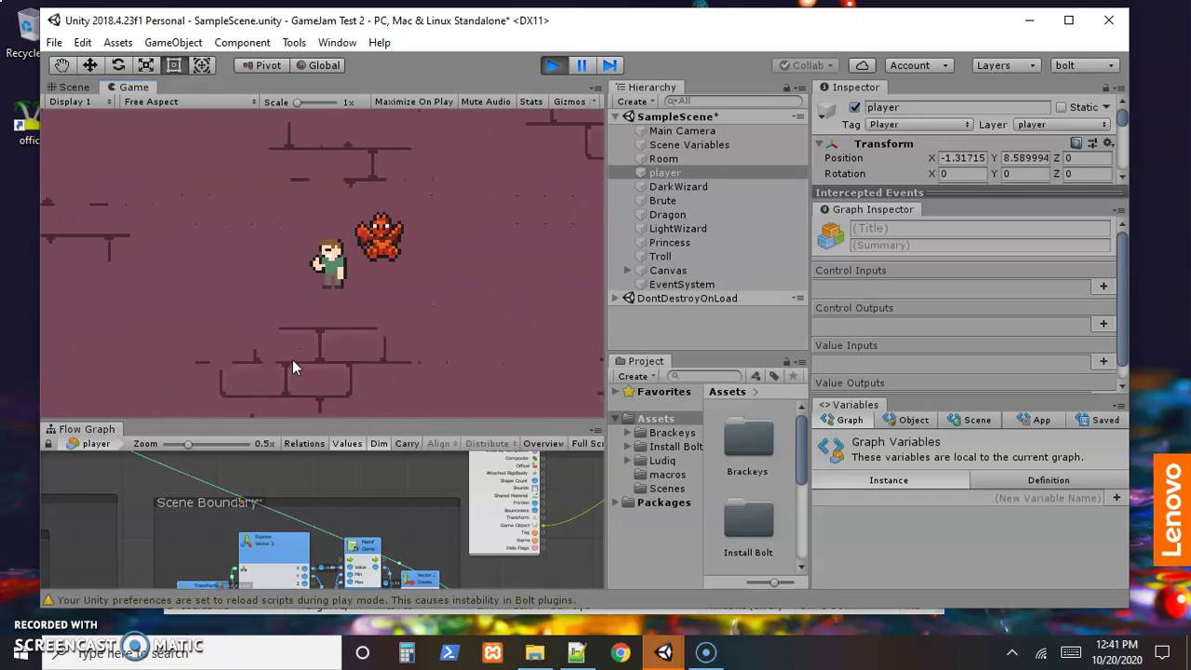
Enter 'da' as the answer, then drag a Flow Graph wire toward Vector 2 Create's inputs
type("da")
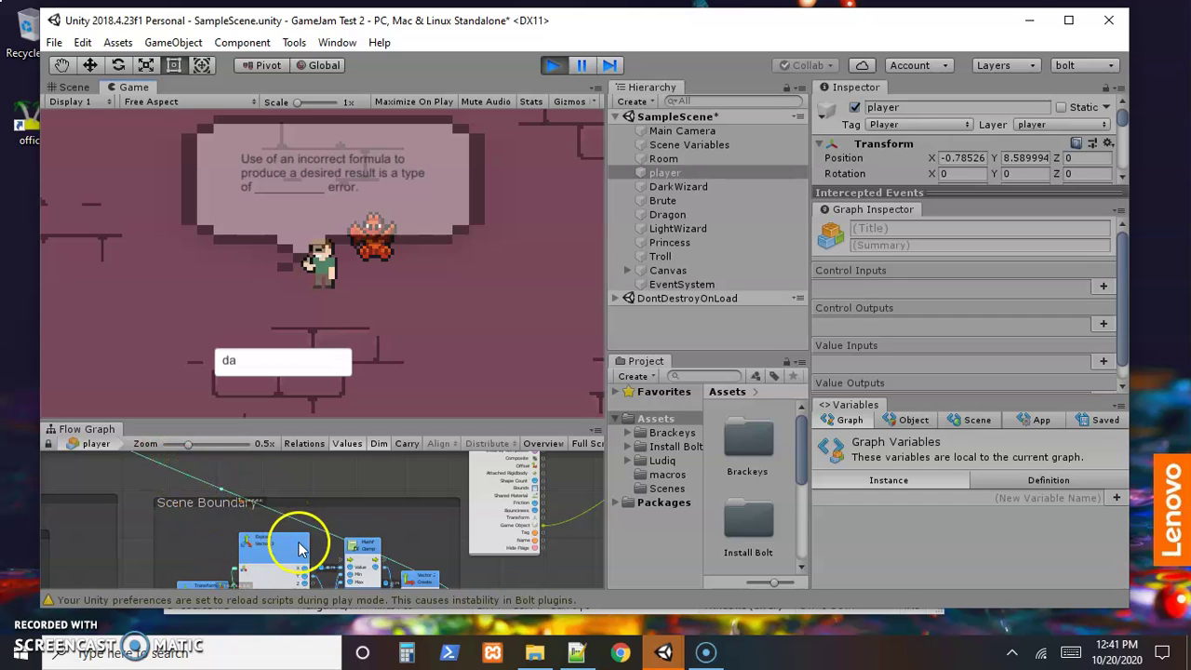
scroll(363, 554, "up", 4)
left_click(413, 527)
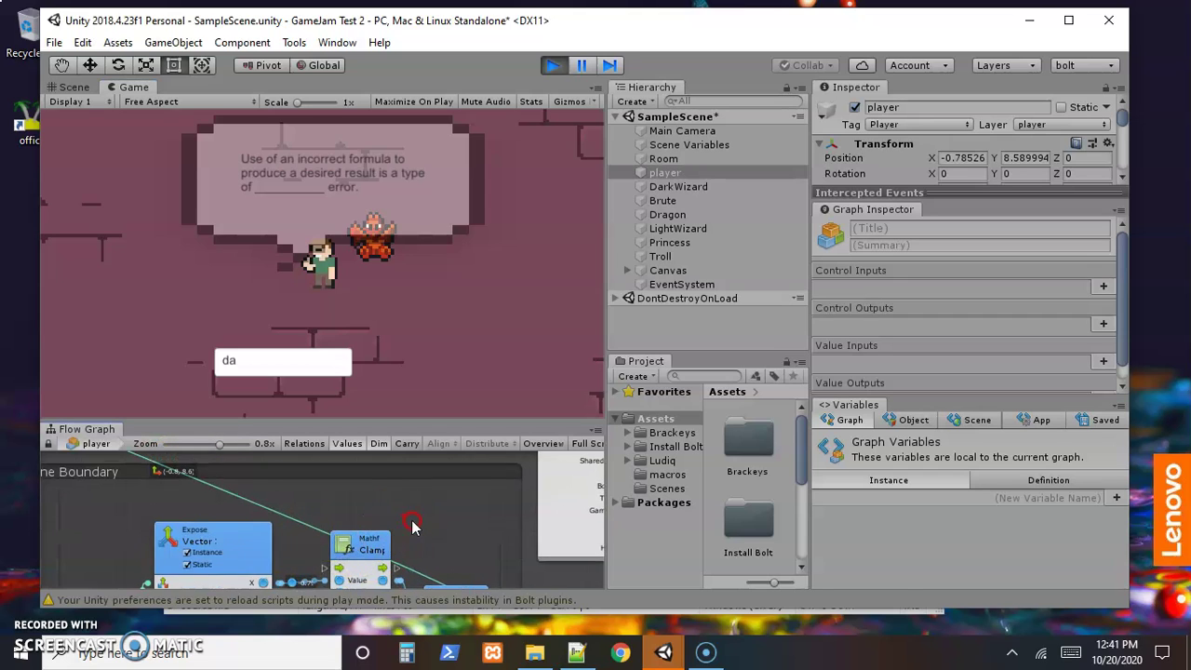
scroll(414, 526, "up", 2)
scroll(354, 531, "up", 1)
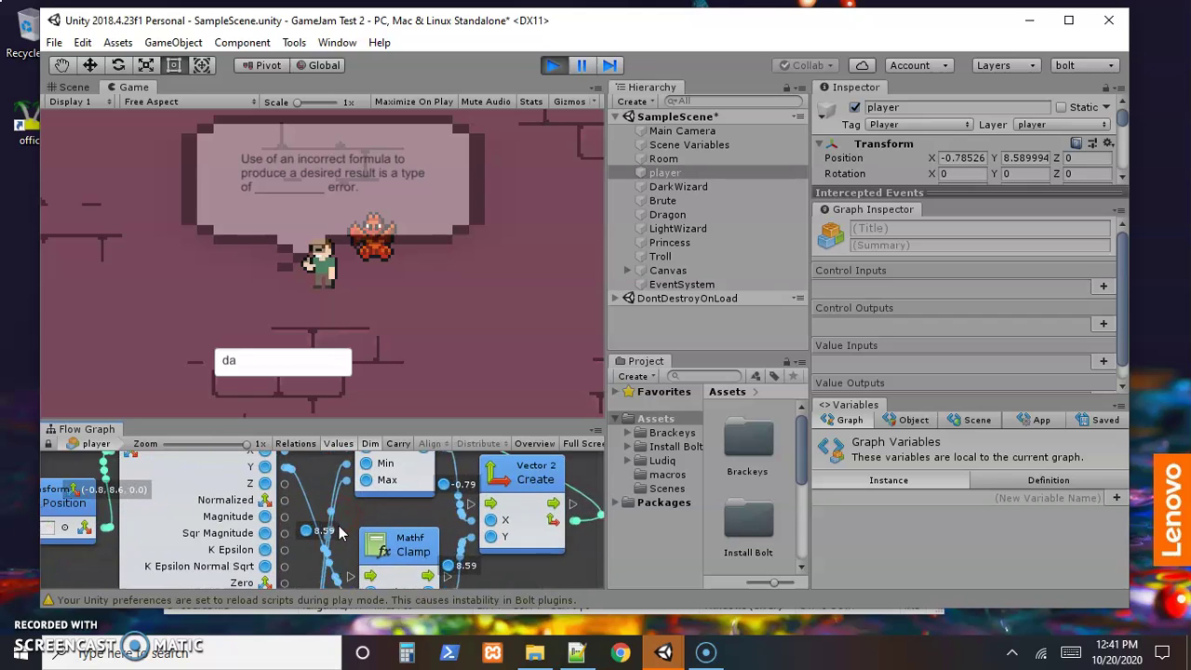
mouse_move(332, 557)
left_mouse_down()
mouse_move(472, 529)
mouse_move(441, 532)
left_mouse_up()
scroll(452, 531, "down", 4)
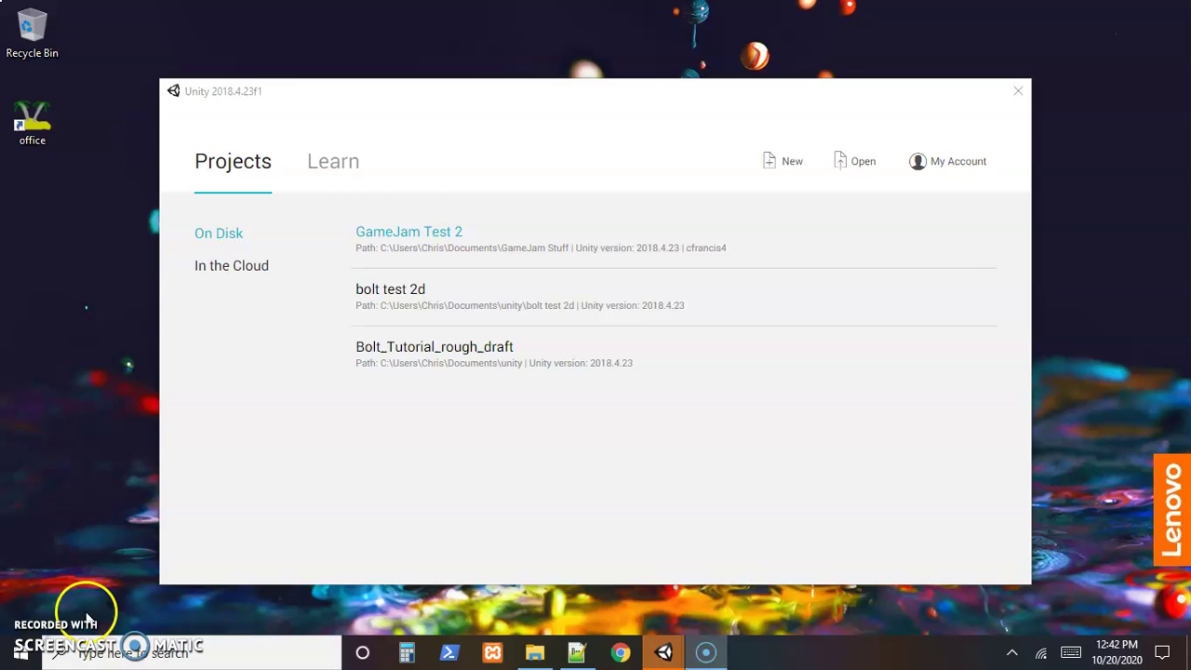
Start a new project named 'Sample' with the 2D template and create it
left_click(789, 165)
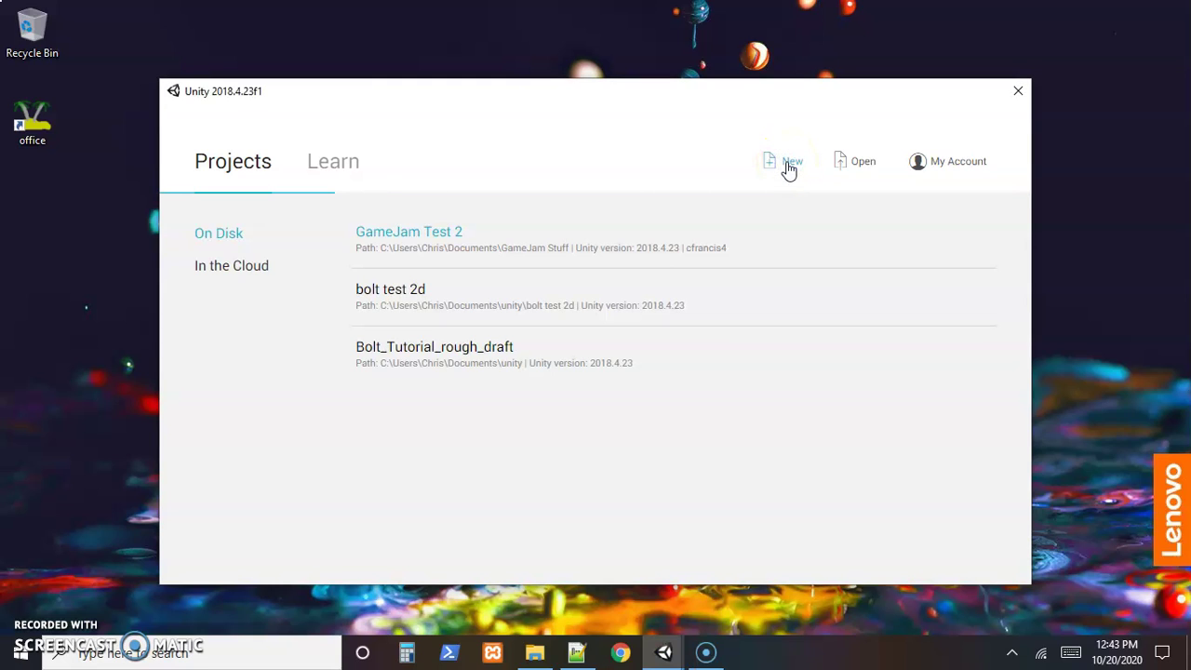
left_click(790, 166)
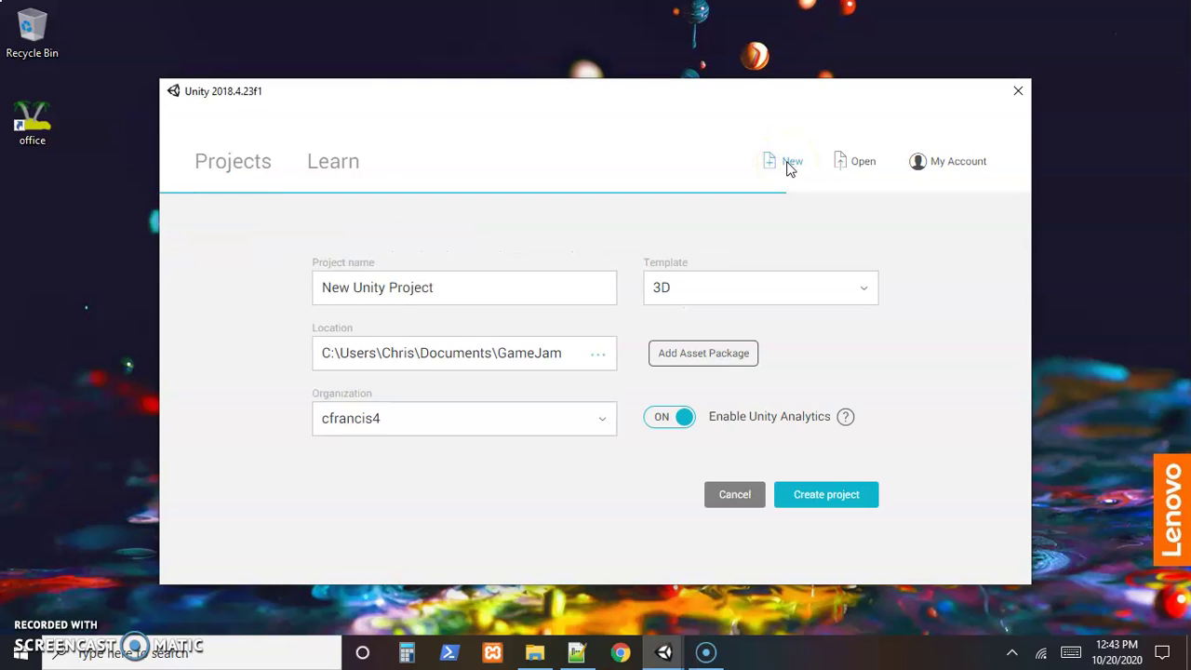
left_click(455, 292)
left_click_drag(454, 291, 301, 291)
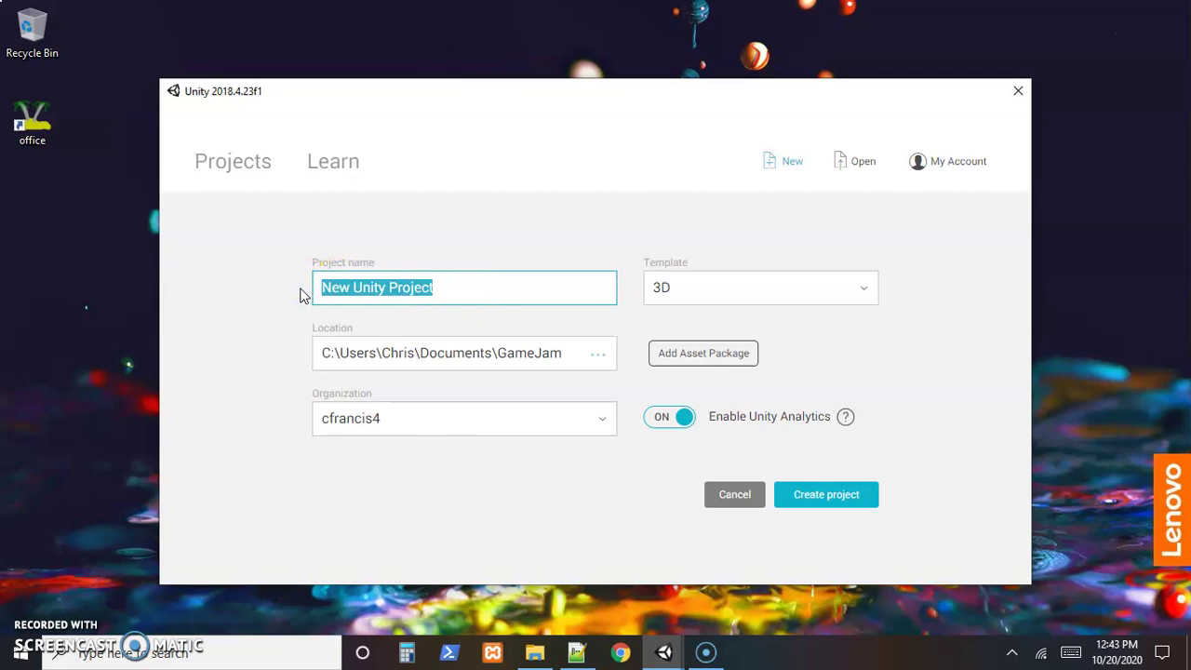
type("Sample")
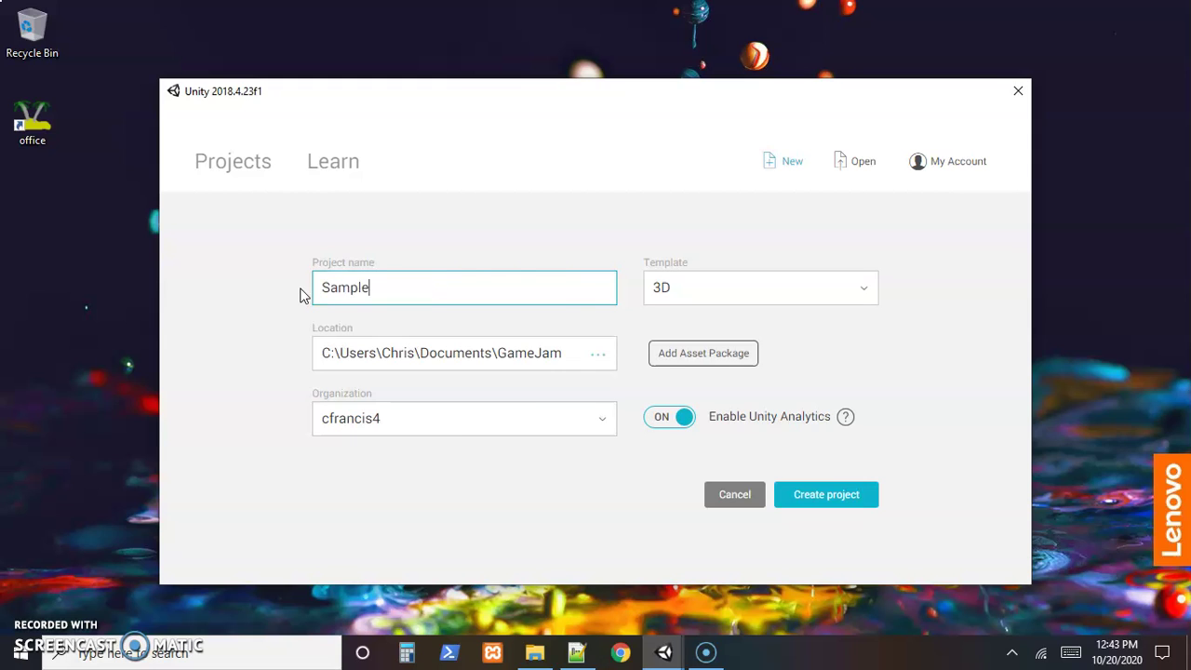
left_click(847, 296)
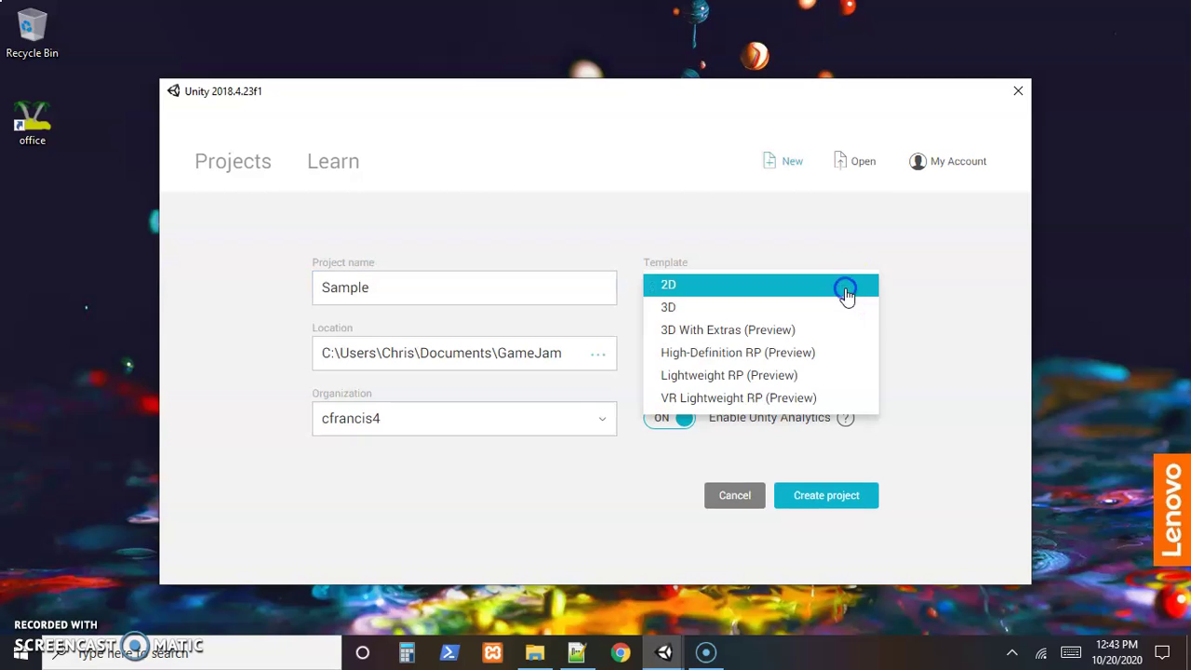
left_click(726, 293)
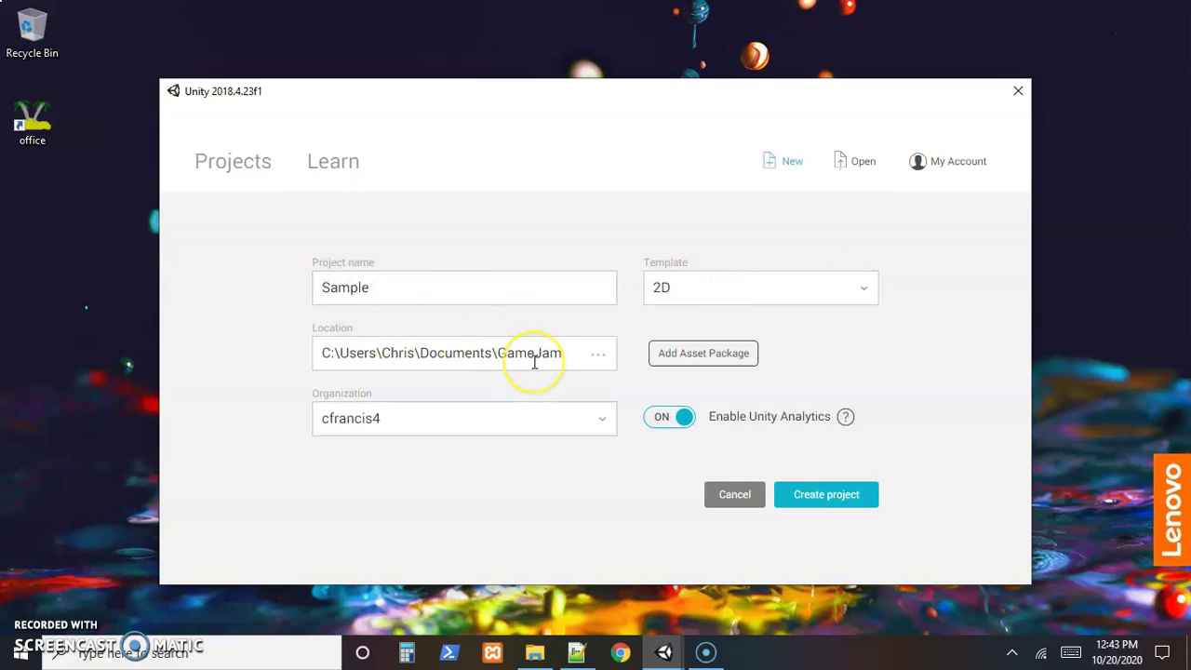
left_click(841, 495)
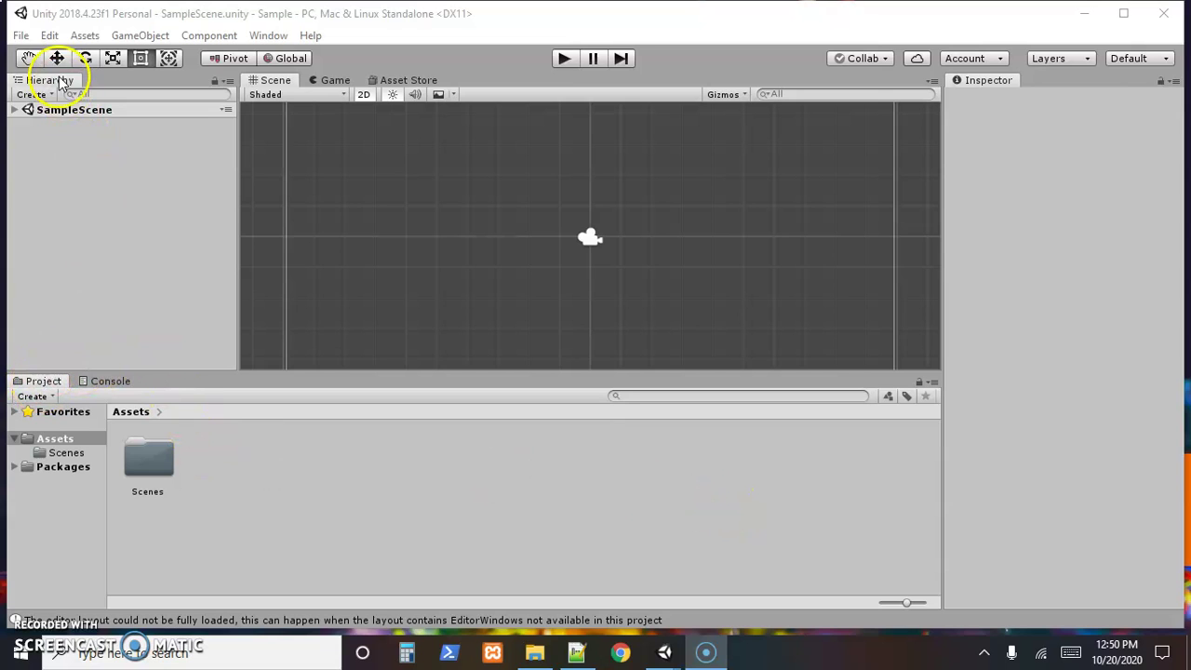
Dock the Hierarchy floating, at top, beside Scene and Inspector, then restore the Default layout
left_click_drag(61, 82, 213, 149)
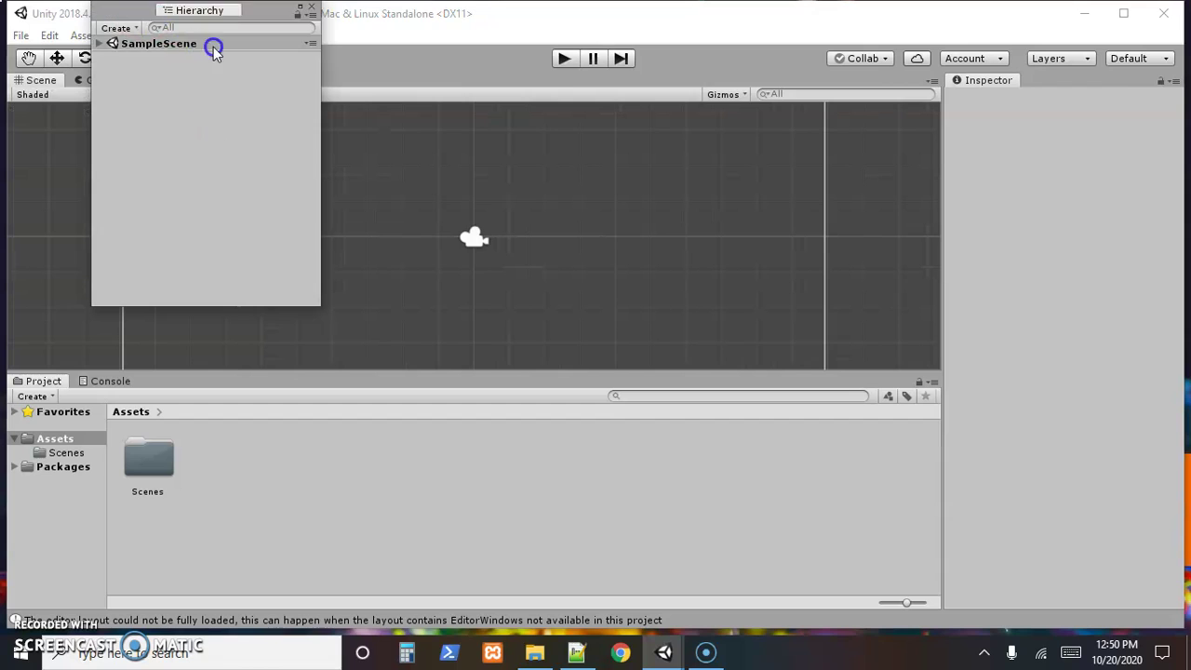
left_click_drag(213, 51, 577, 152)
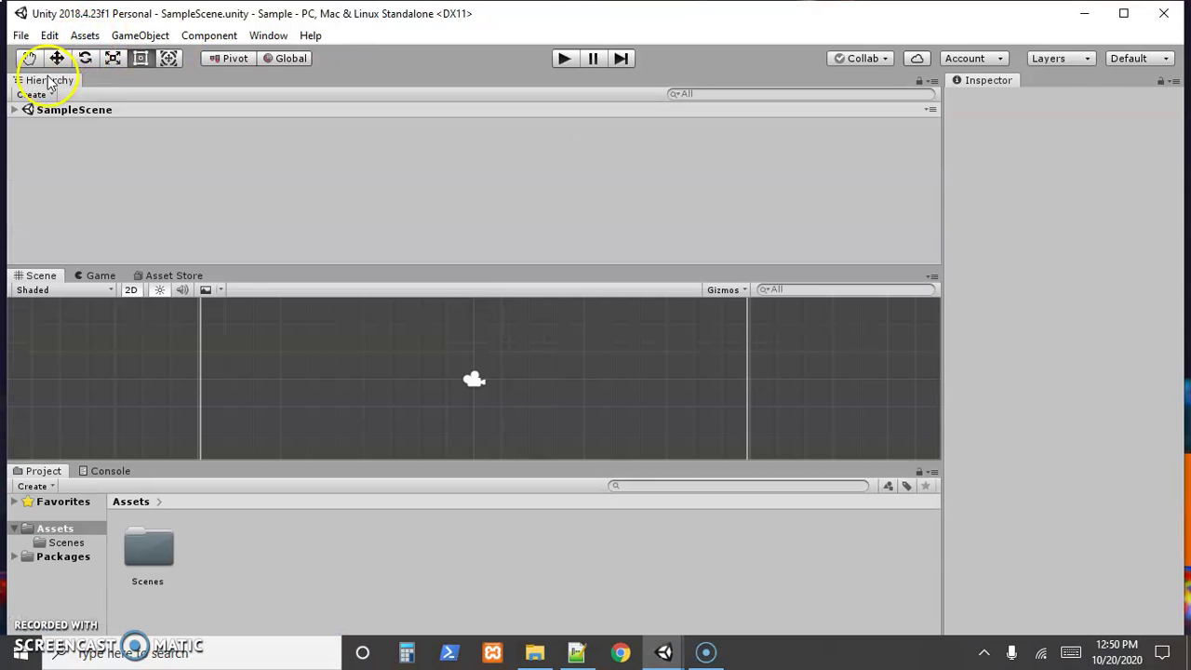
left_click_drag(52, 82, 885, 342)
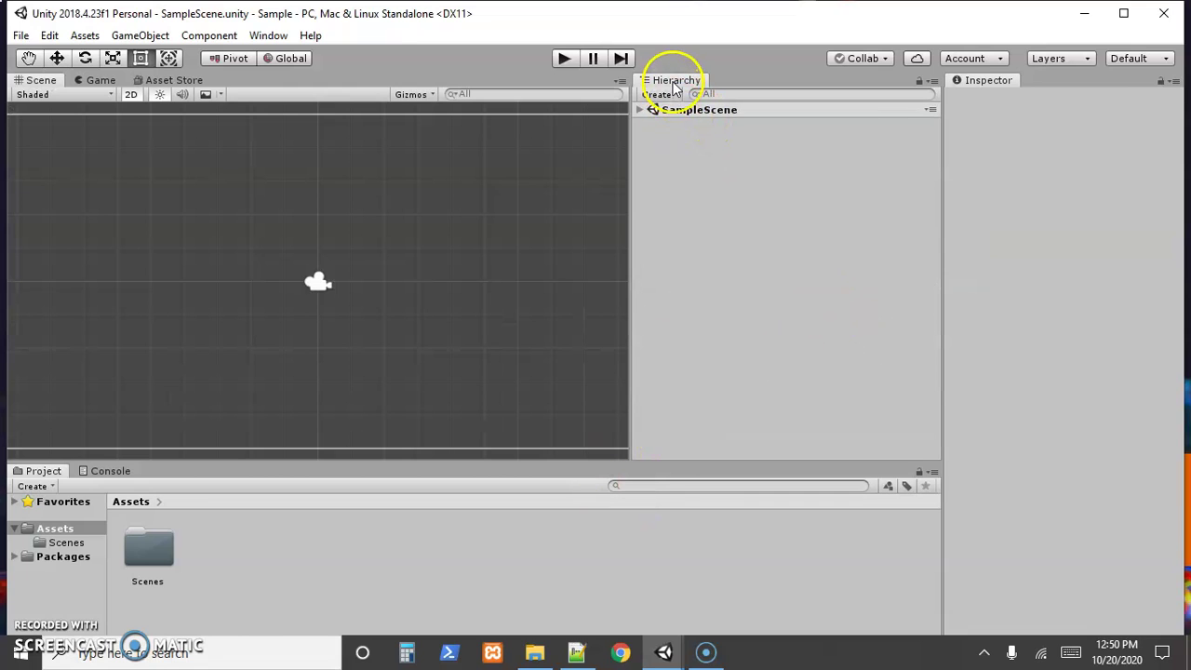
left_click_drag(676, 86, 1067, 531)
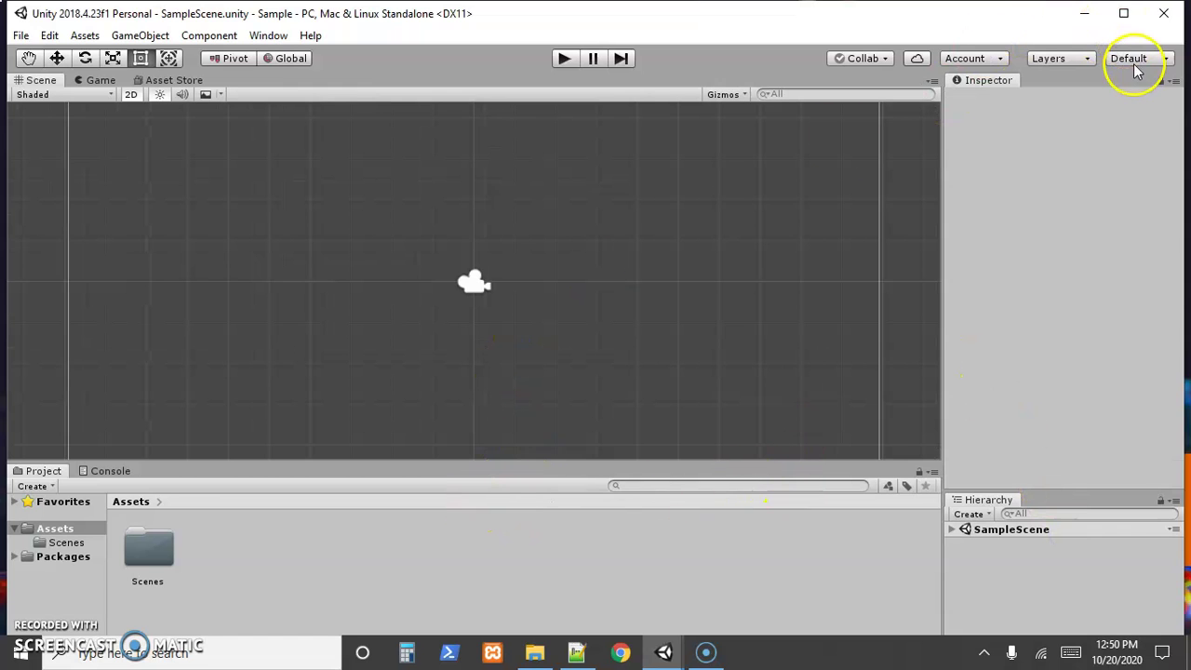
left_click(1134, 67)
left_click(1101, 115)
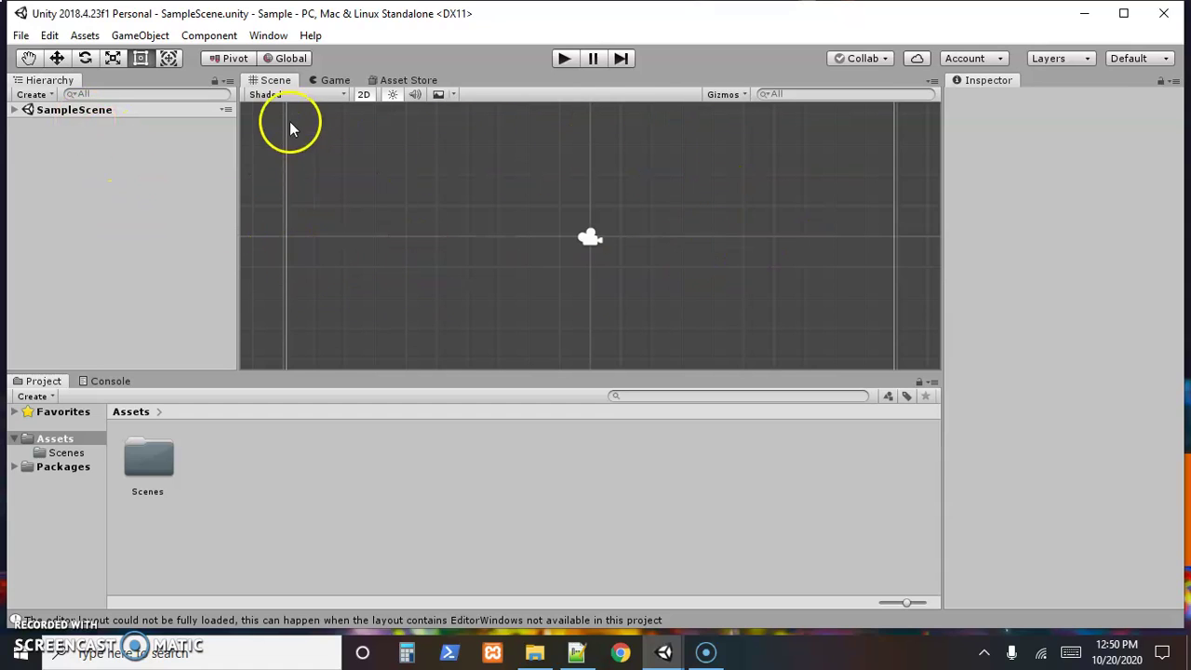
left_click(337, 82)
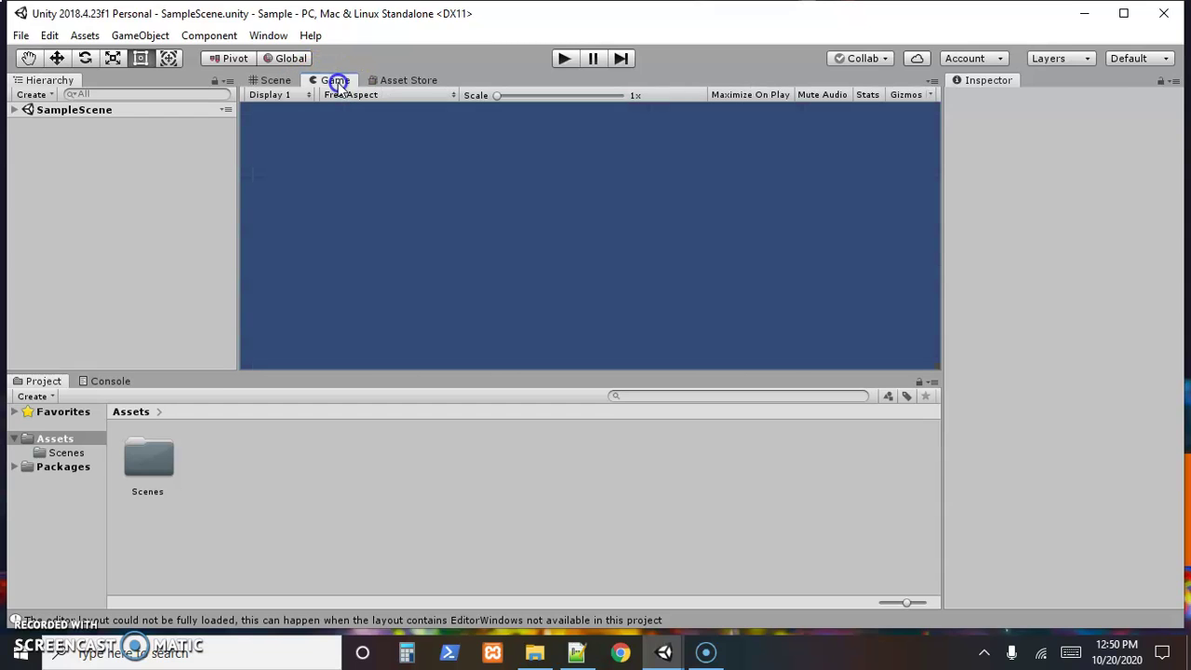
left_click(274, 82)
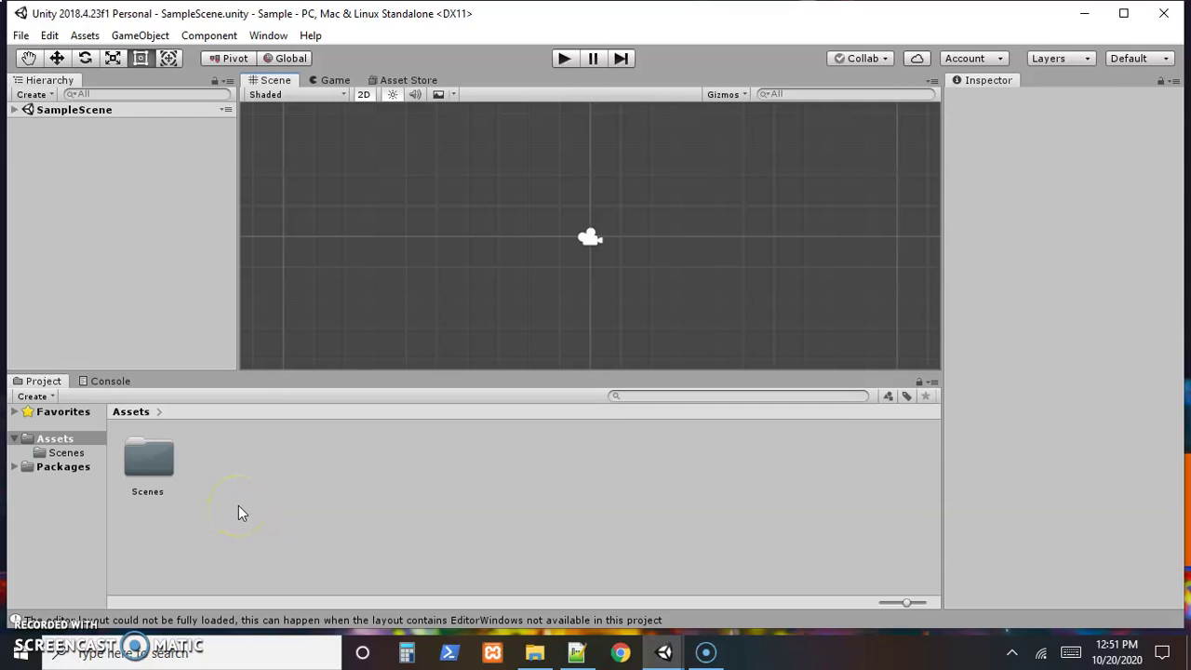
Open the Asset Store from the Window menu and maximize its panel
left_click(268, 35)
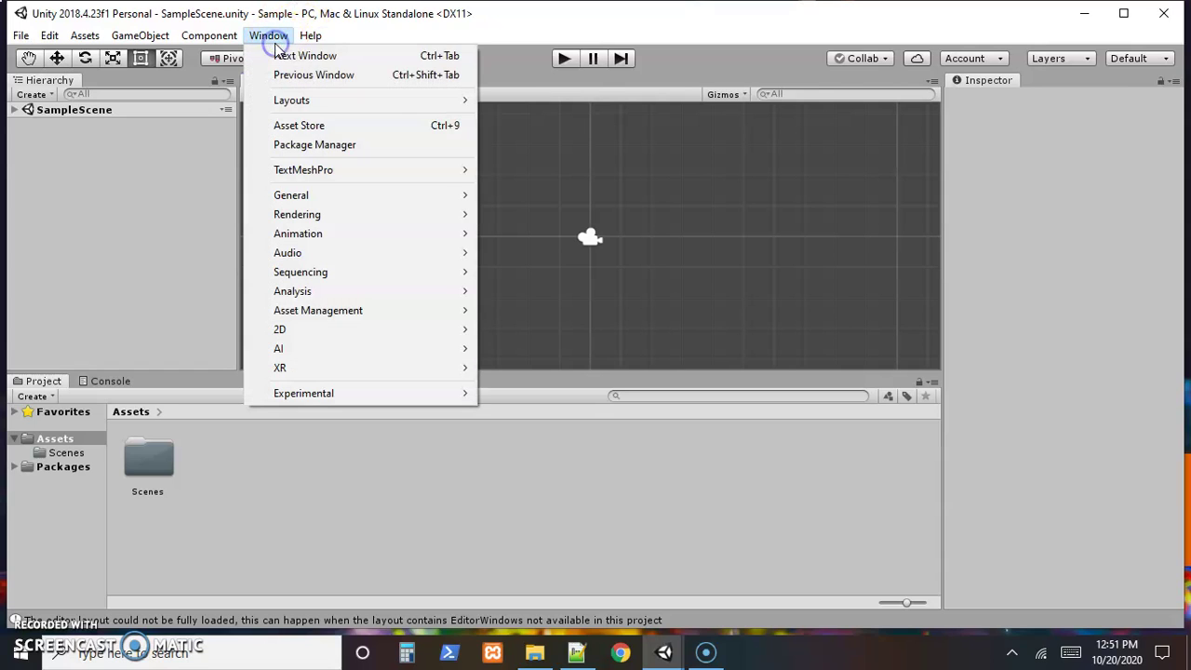
left_click(299, 126)
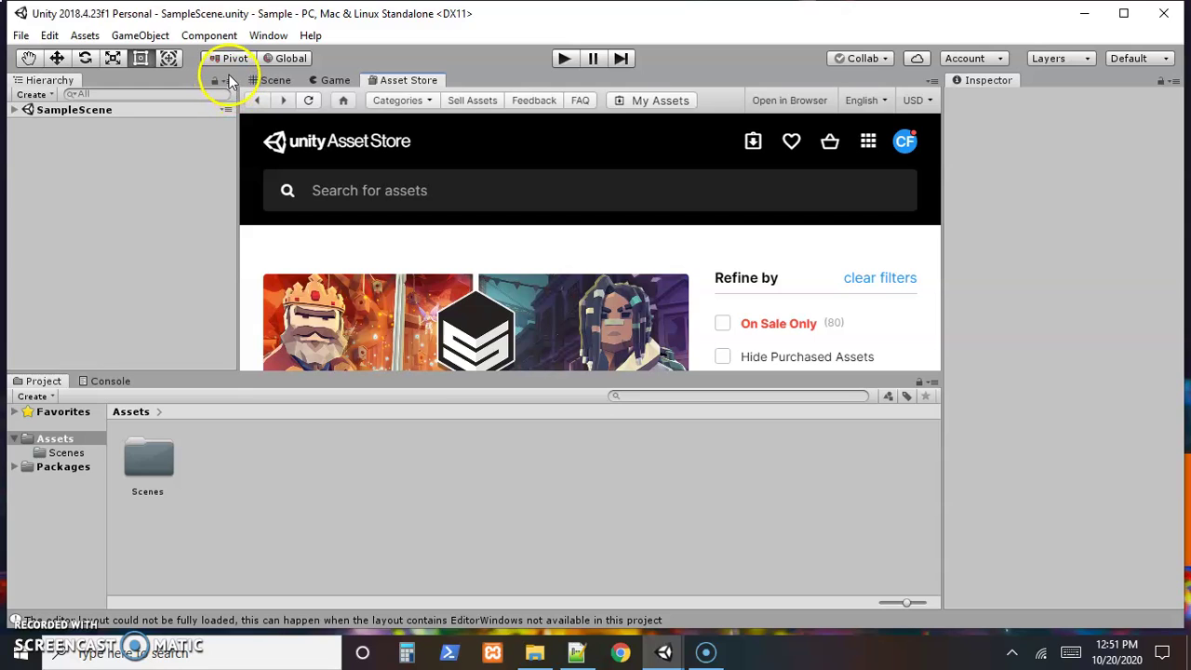
left_click(932, 81)
left_click(947, 125)
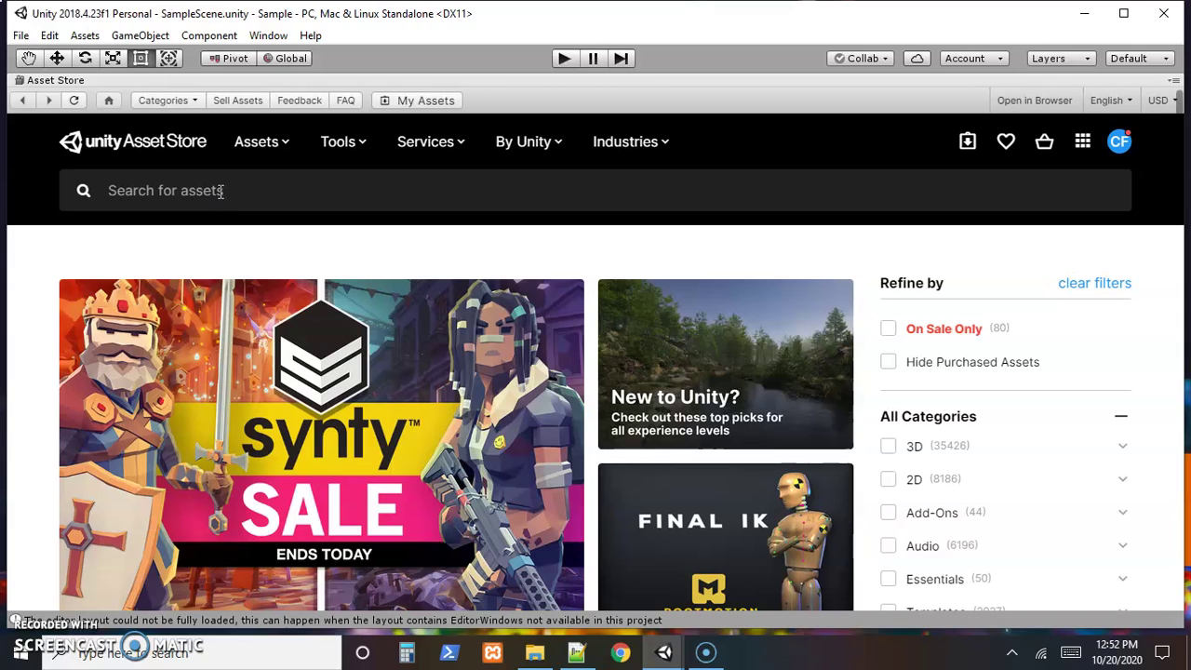
Search the store for 'bolt' and scroll the 102 results to the free Bolt asset
left_click(220, 191)
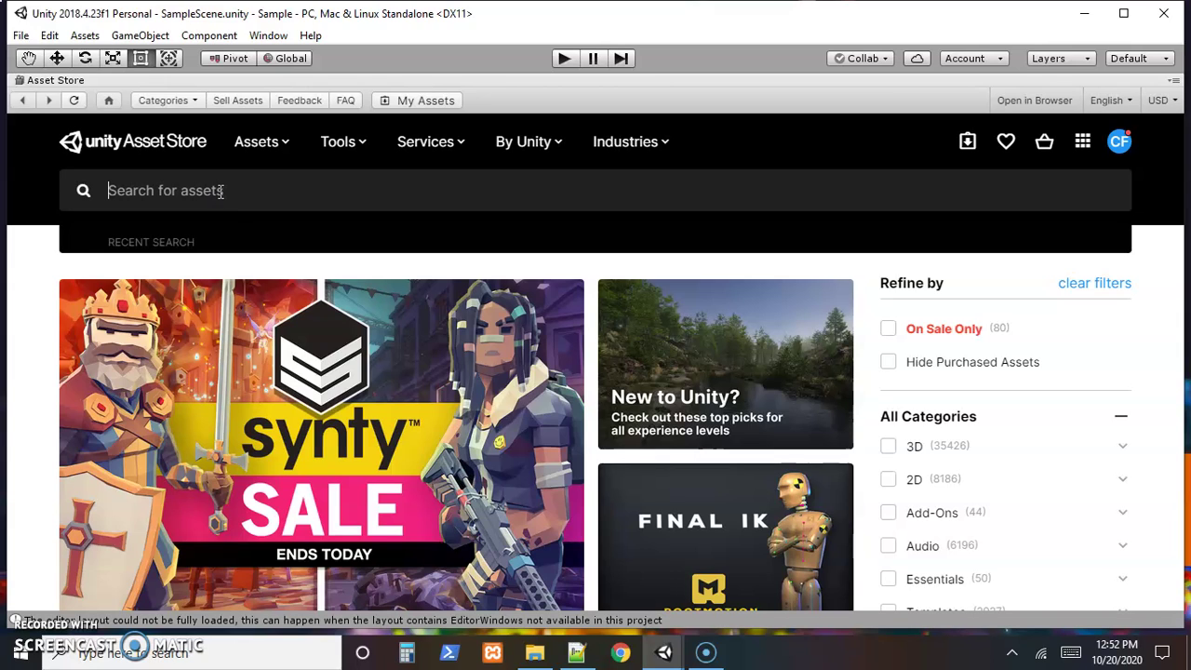
type("b")
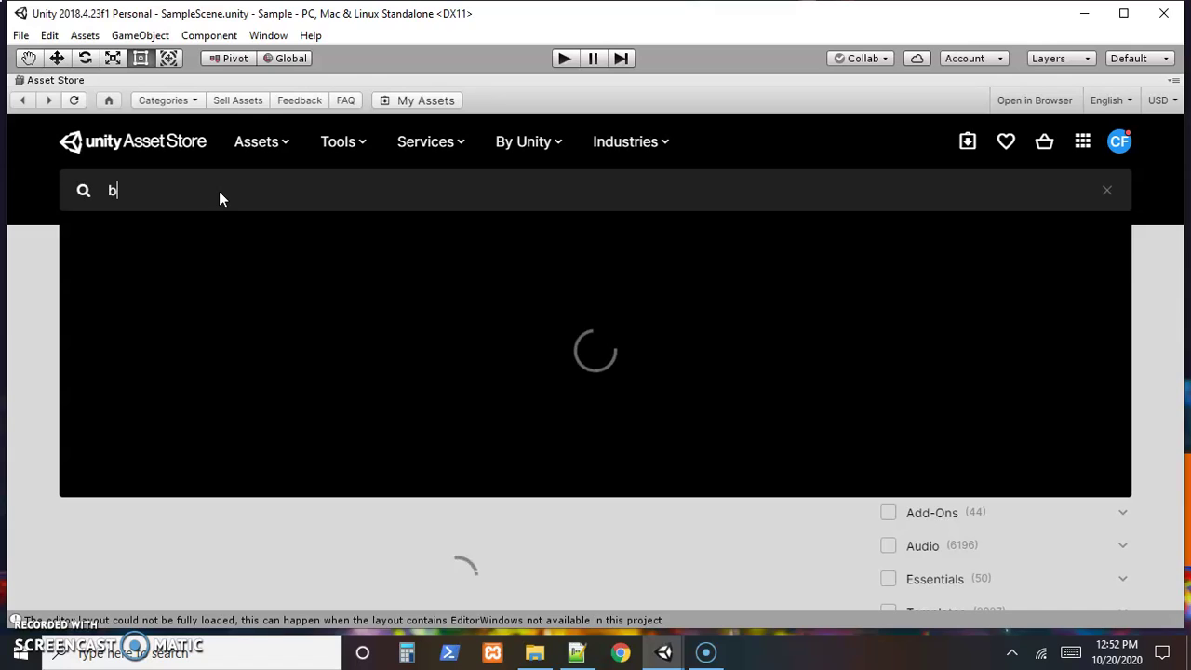
type("olt")
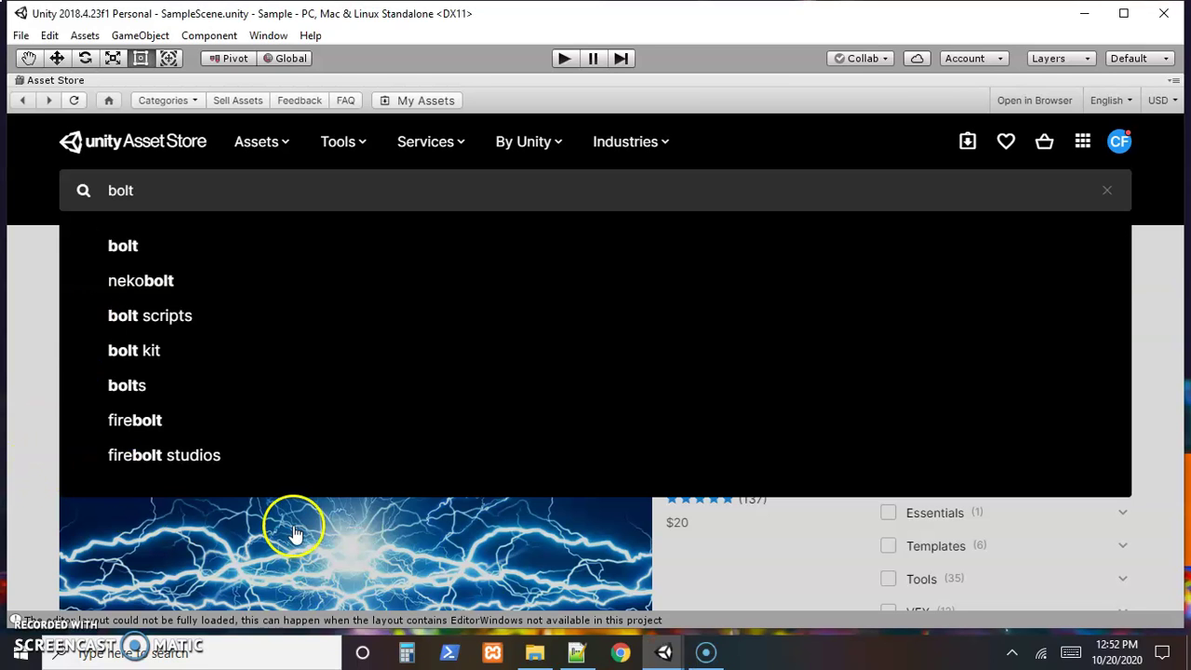
left_click(231, 248)
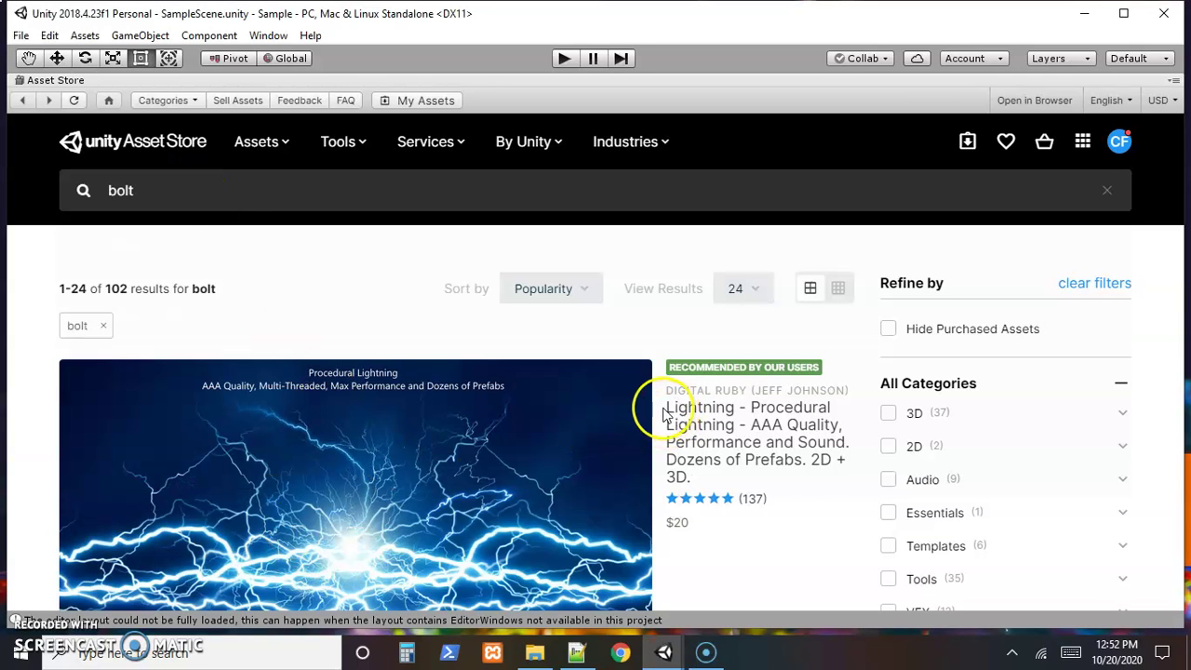
scroll(663, 412, "down", 1)
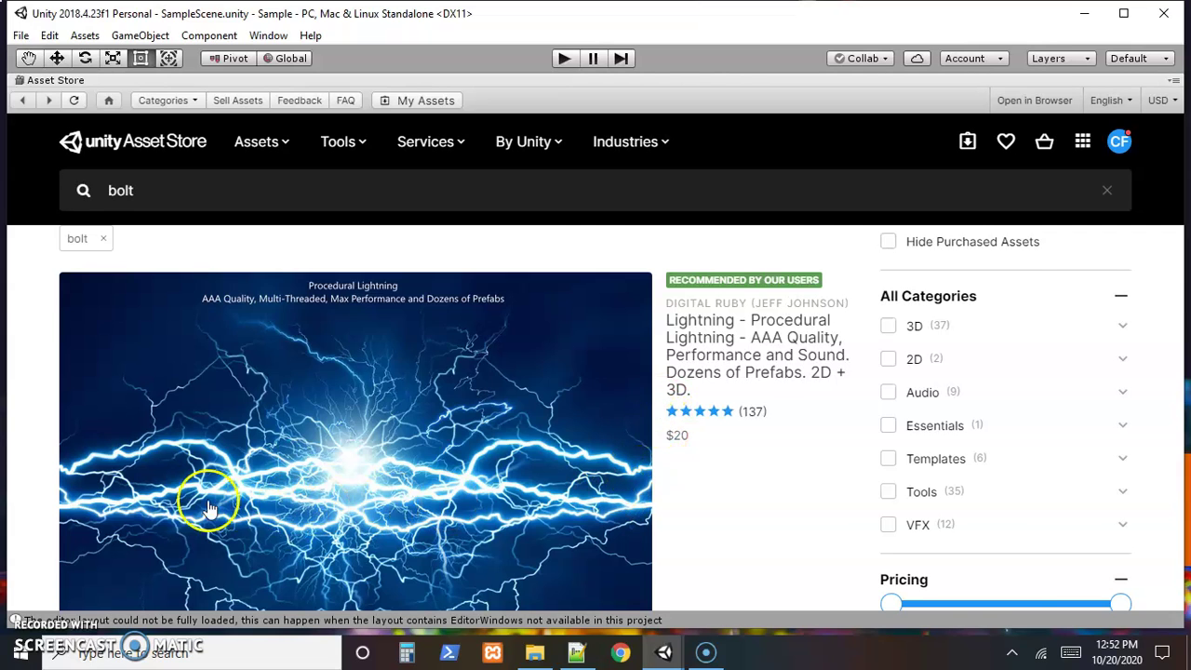
scroll(505, 420, "down", 1)
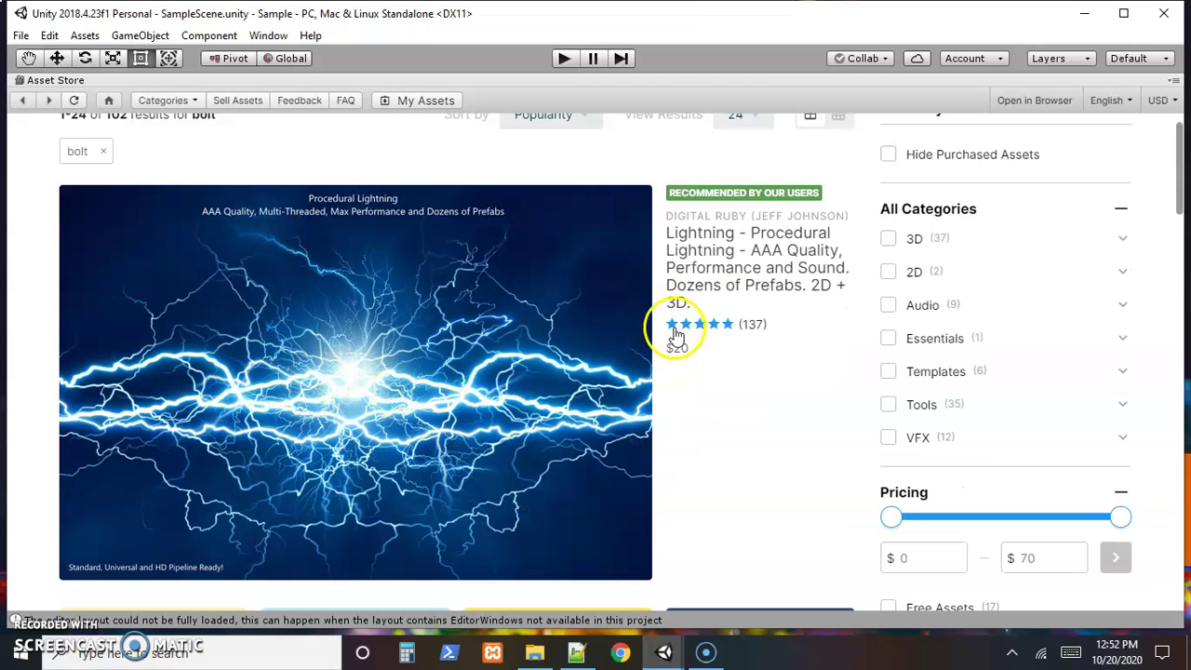
scroll(648, 438, "down", 1)
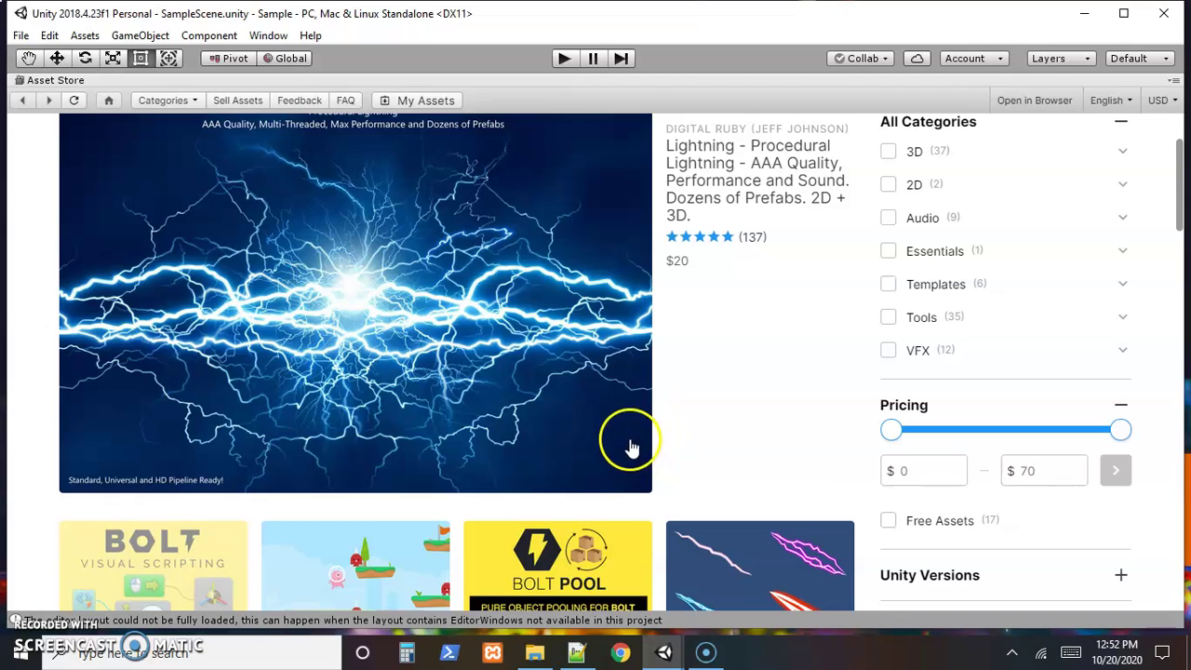
scroll(631, 442, "down", 2)
scroll(624, 437, "down", 1)
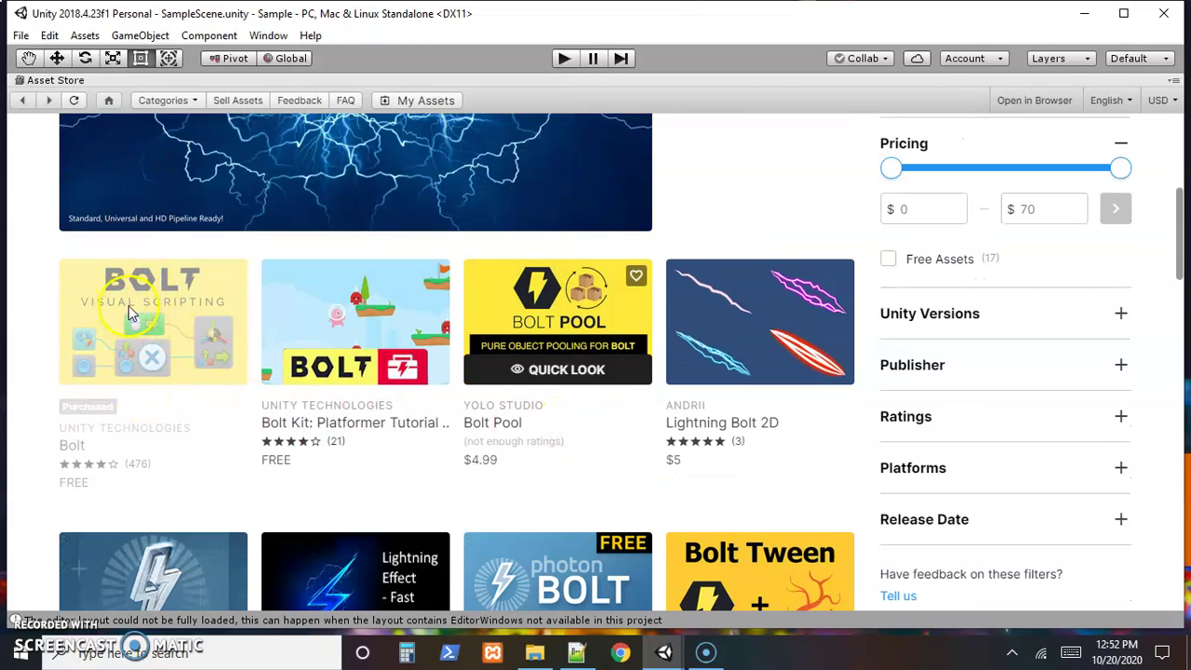
scroll(128, 306, "down", 1)
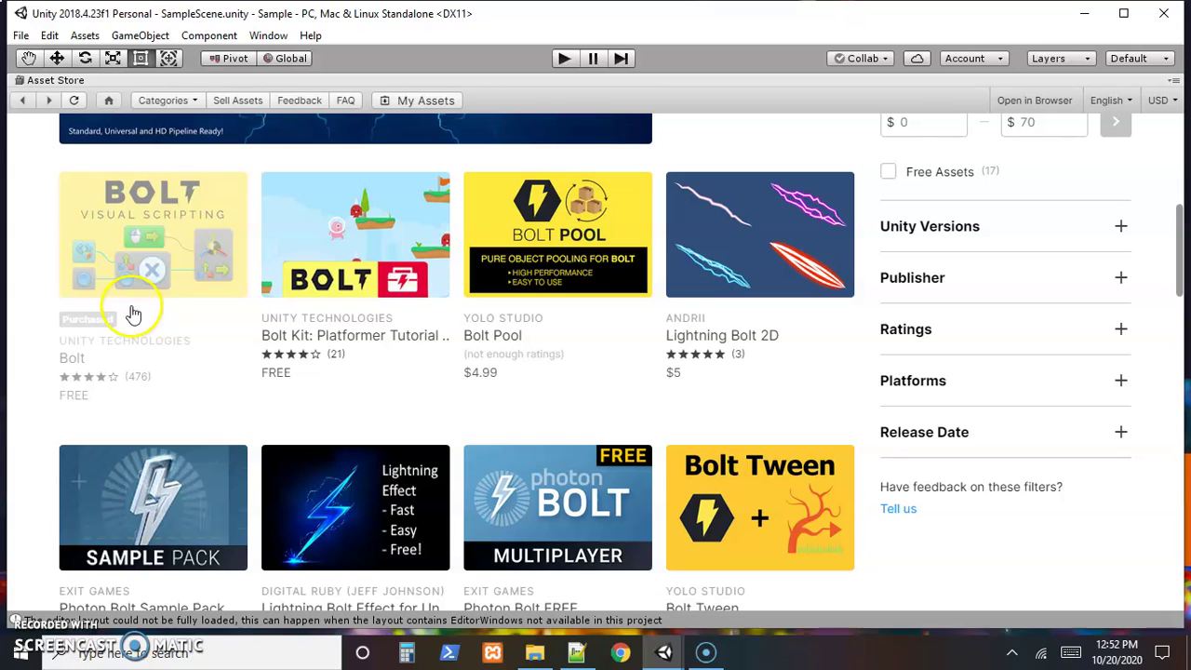
Open the Bolt asset's page and bring up the Import Unity Package dialog for its installer
left_click(163, 231)
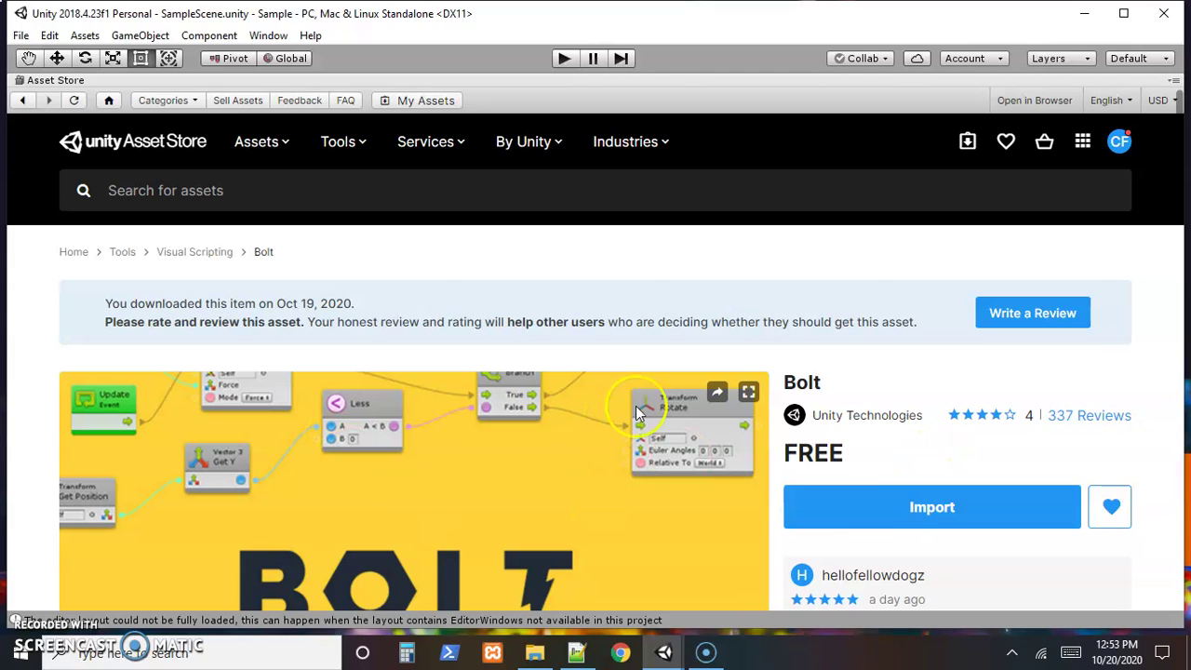
left_click(908, 508)
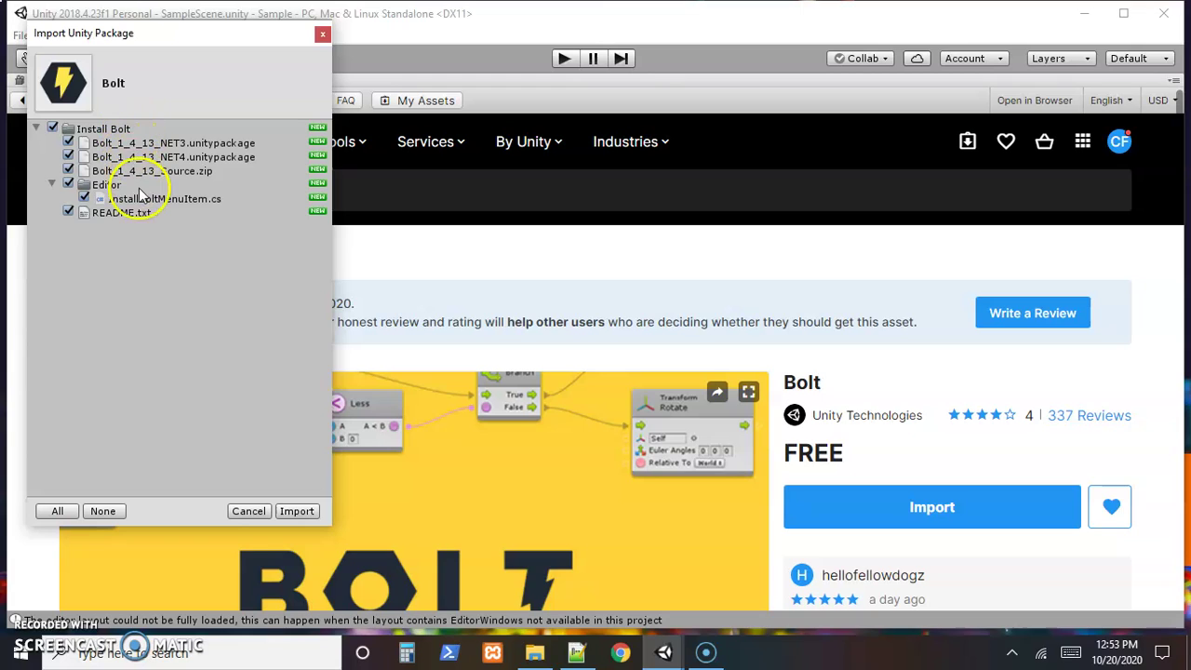
Import all the Install Bolt files into Assets and un-maximize the Asset Store panel
left_click(296, 512)
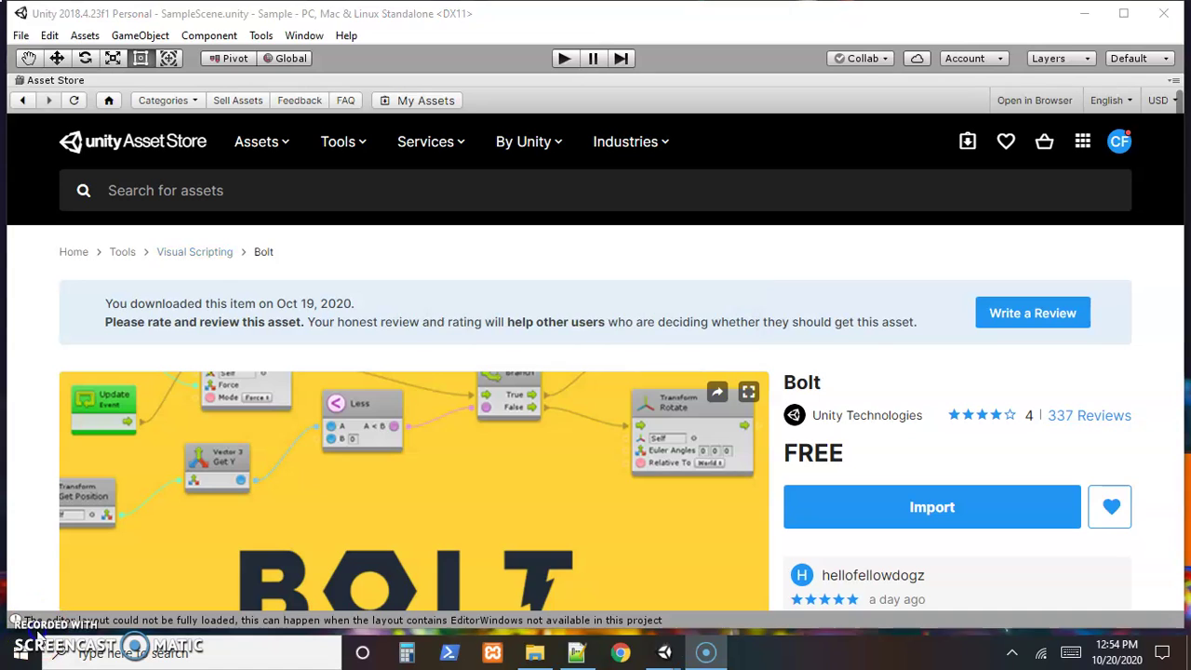
left_click(1176, 82)
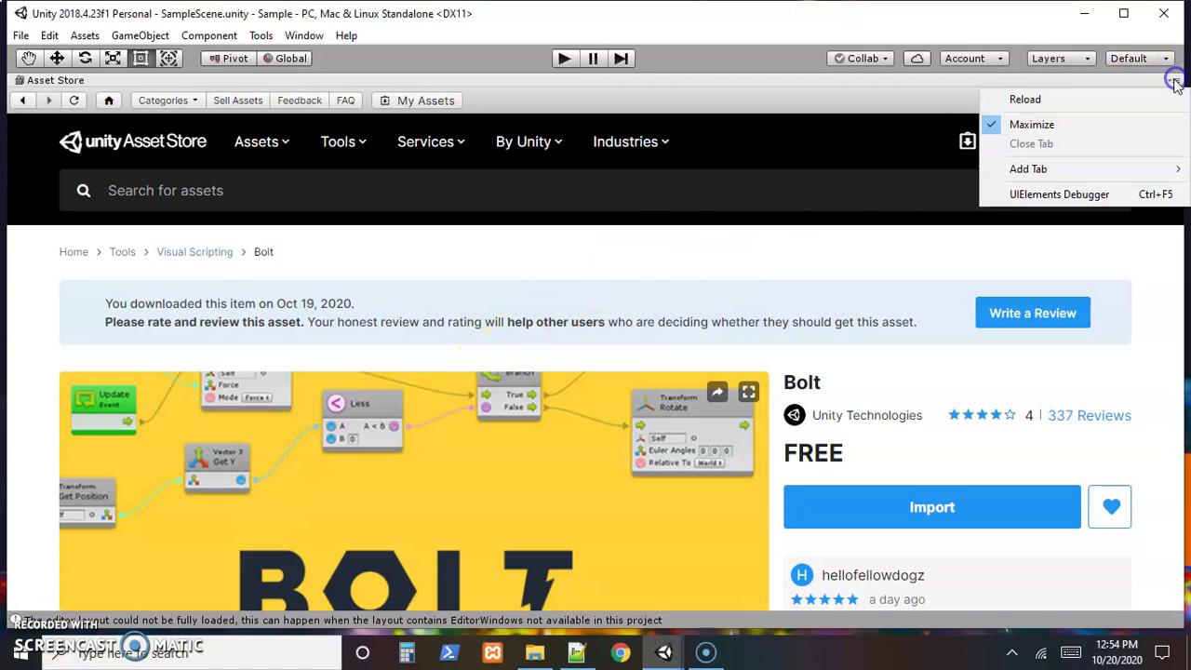
left_click(1061, 128)
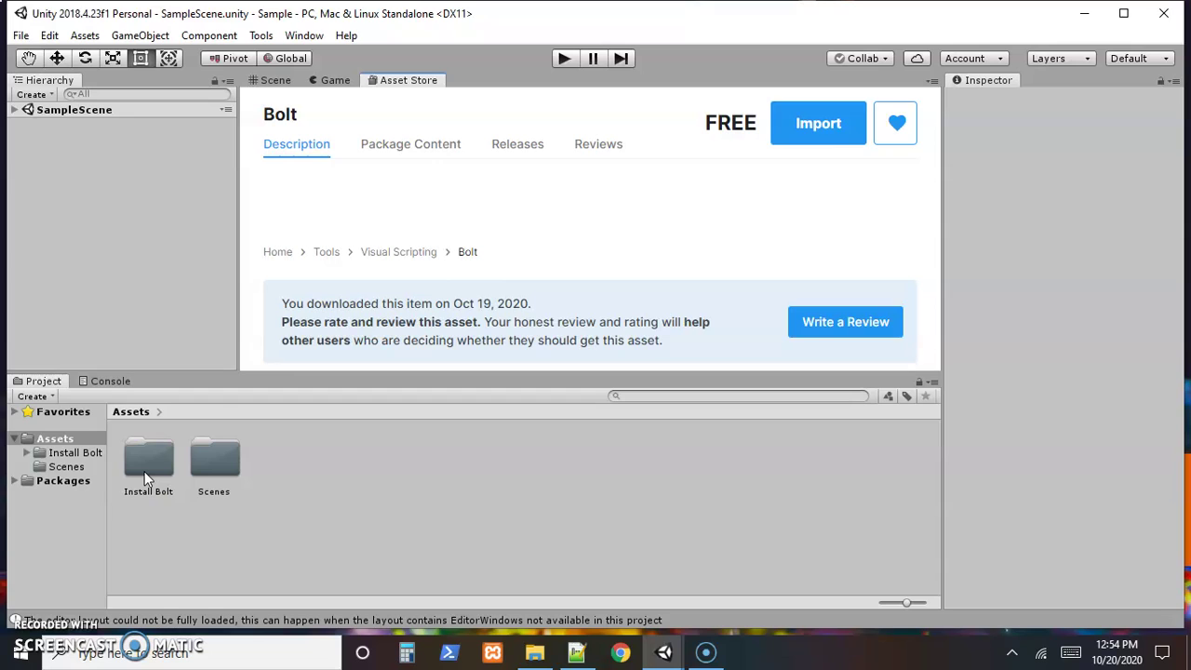
Import every file of Bolt_1_4_13_NET3.unitypackage from the Install Bolt folder
double_click(144, 471)
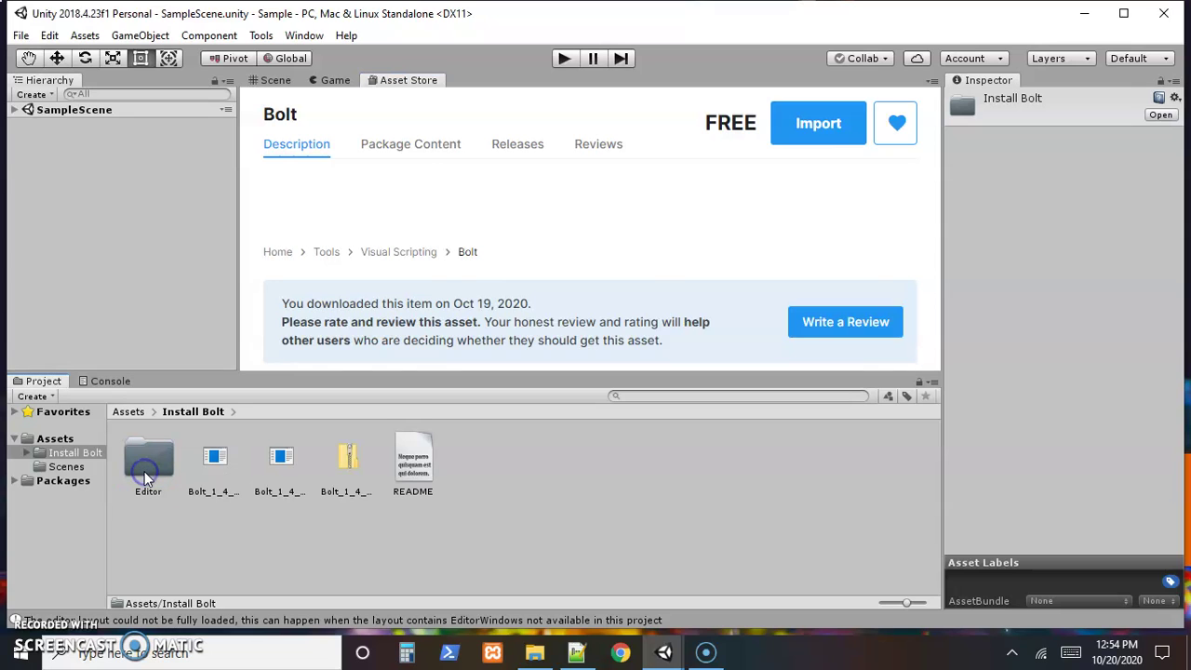
left_click(218, 460)
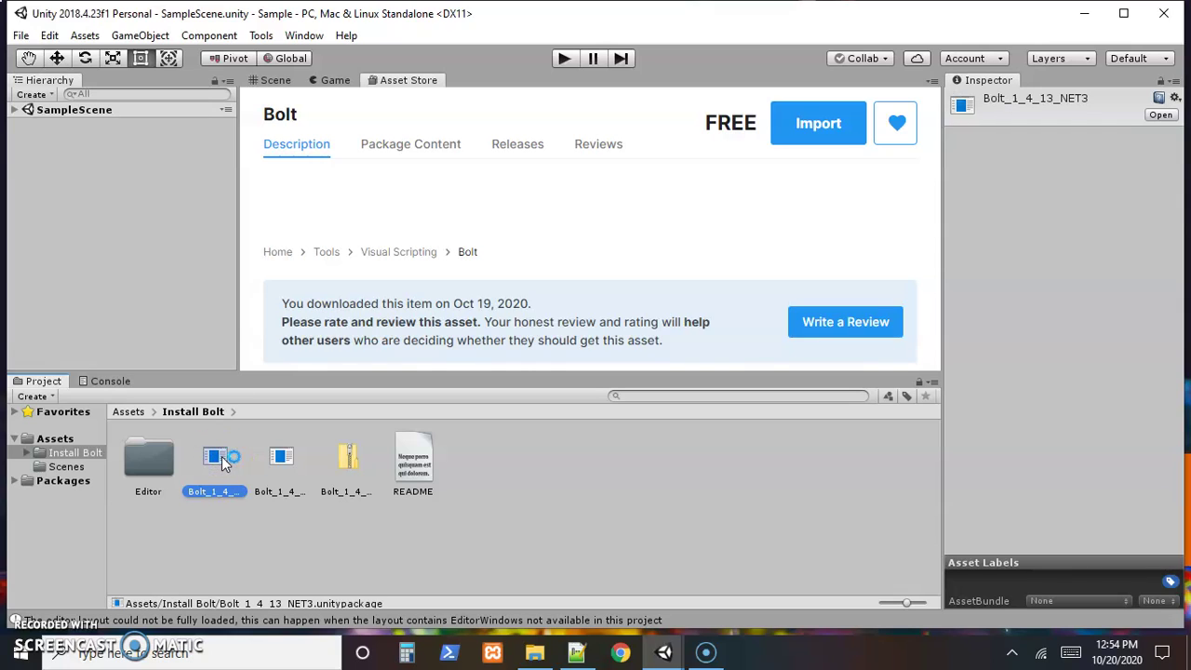
double_click(225, 455)
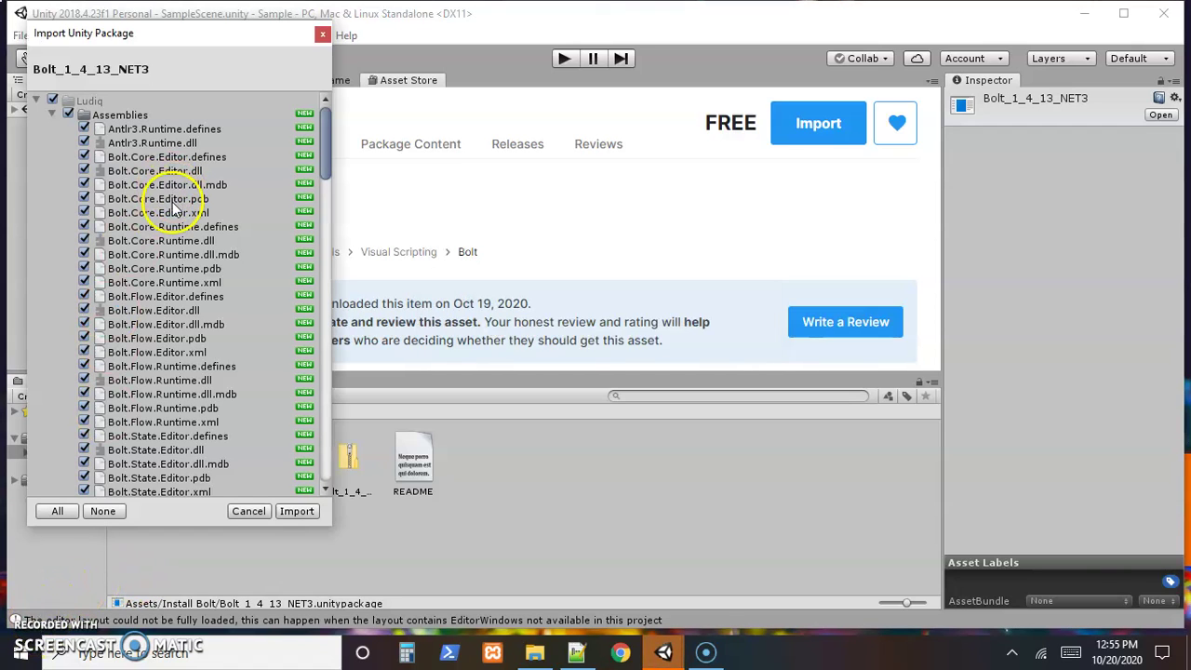
scroll(177, 228, "down", 6)
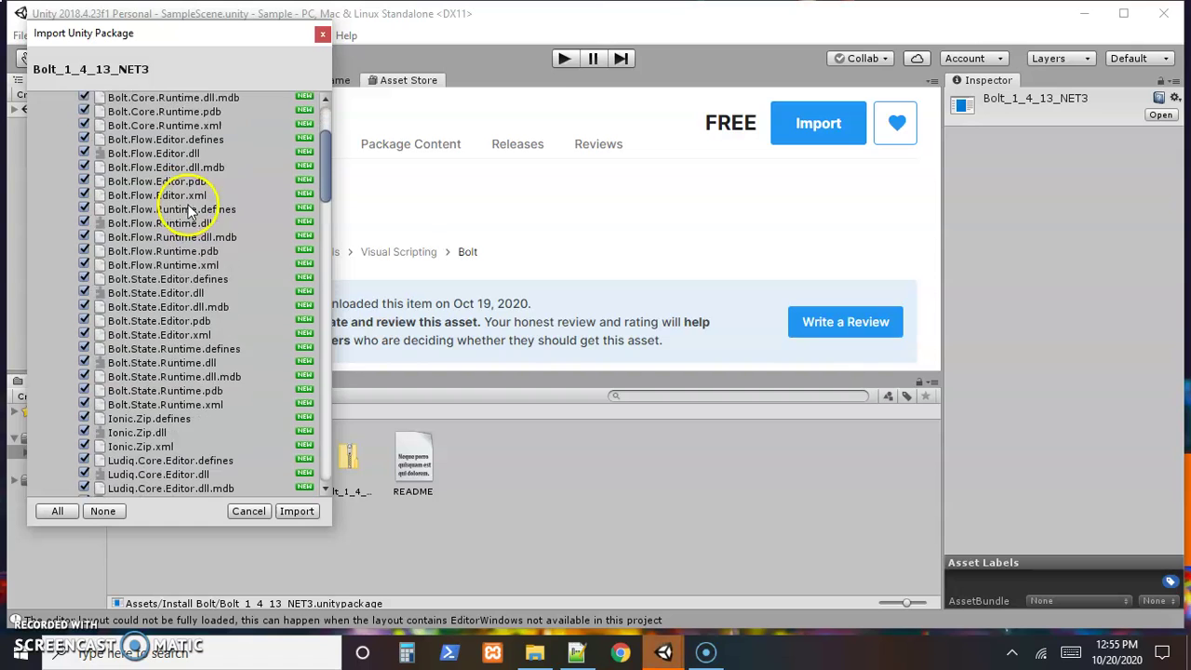
scroll(195, 238, "down", 18)
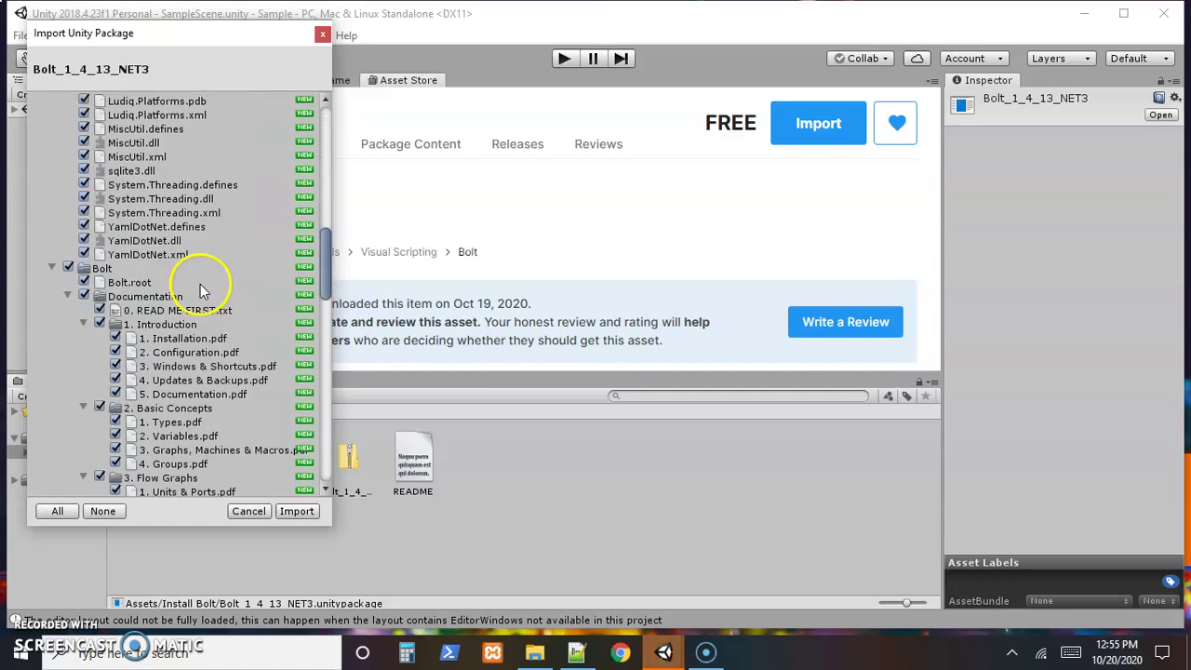
scroll(221, 327, "down", 3)
left_click(297, 511)
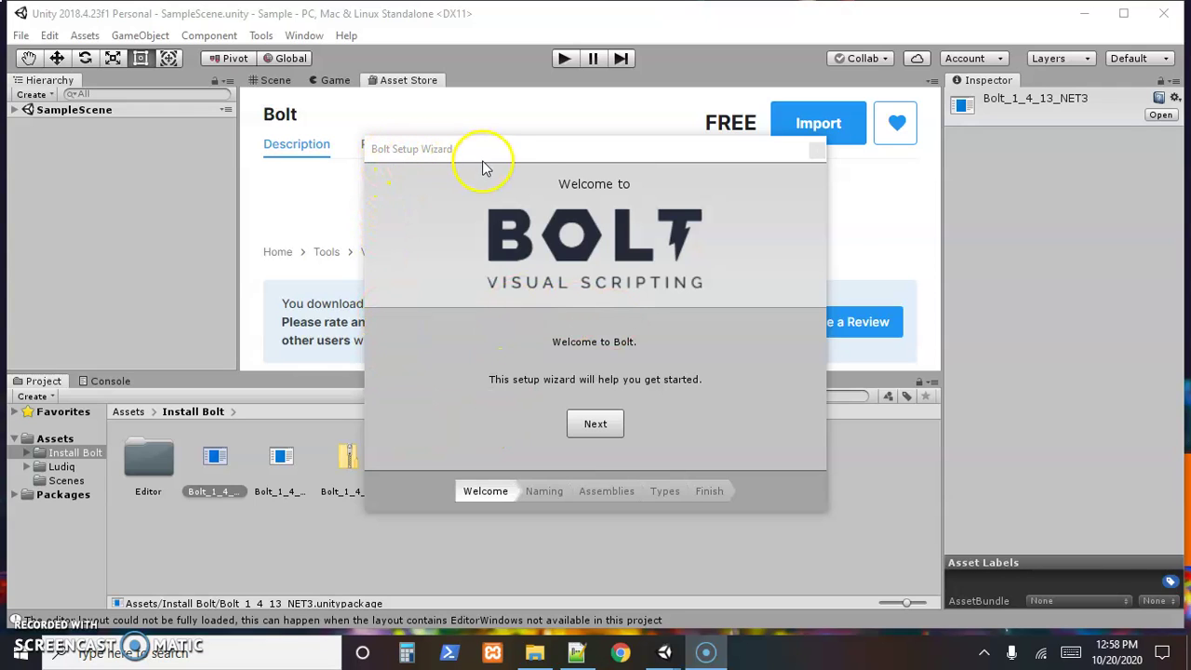
Set up Bolt with Human Naming, default assemblies and default types, generating the unit database
left_click(594, 425)
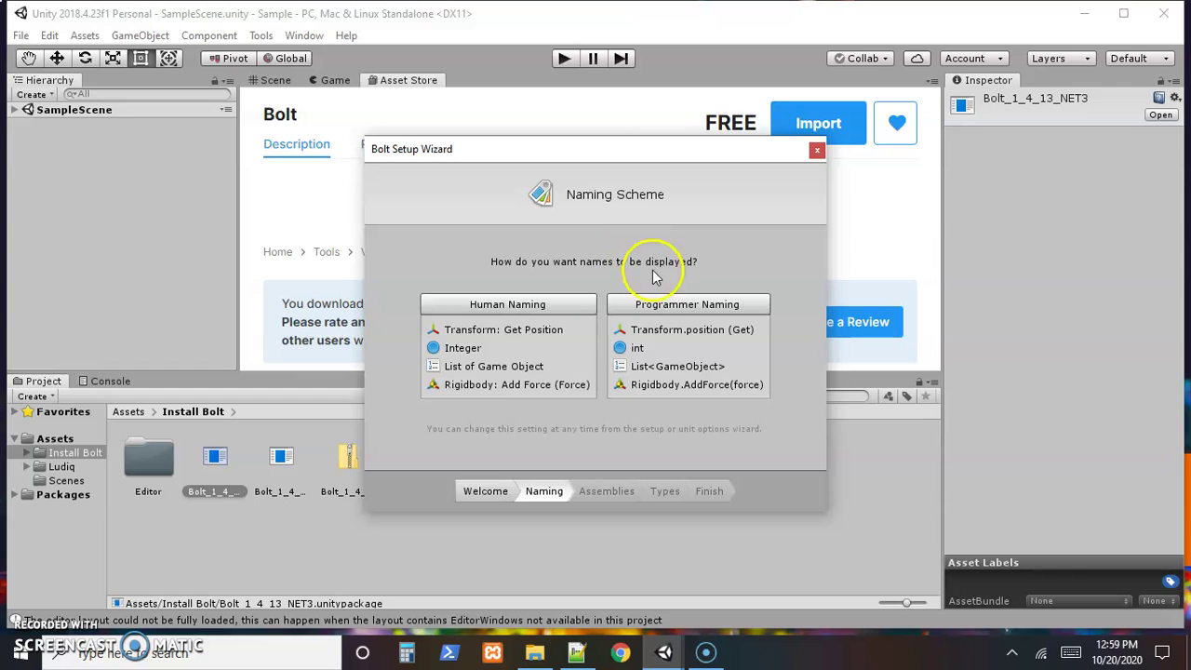
left_click(524, 307)
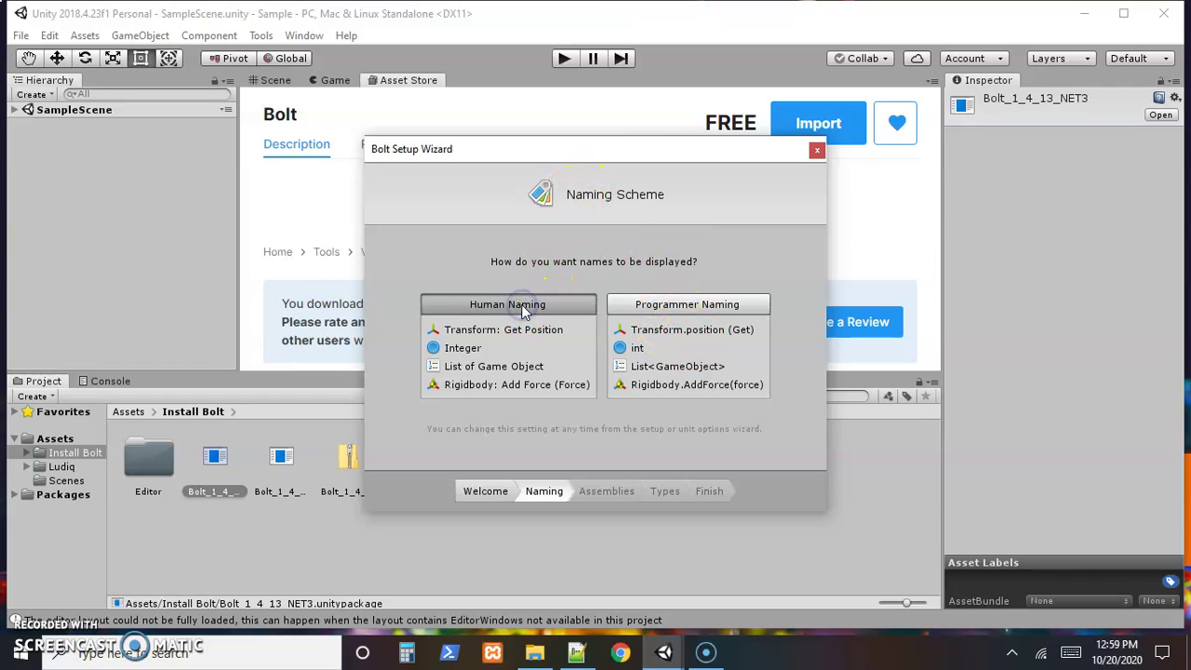
left_click(600, 488)
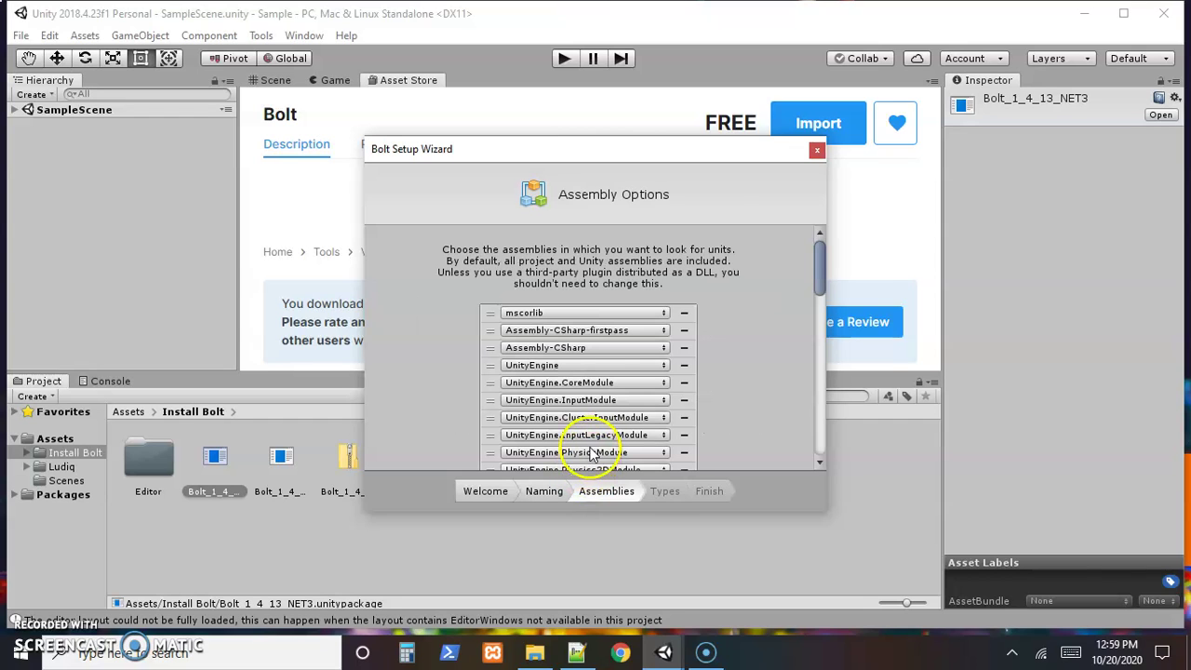
scroll(716, 316, "down", 3)
scroll(727, 338, "down", 10)
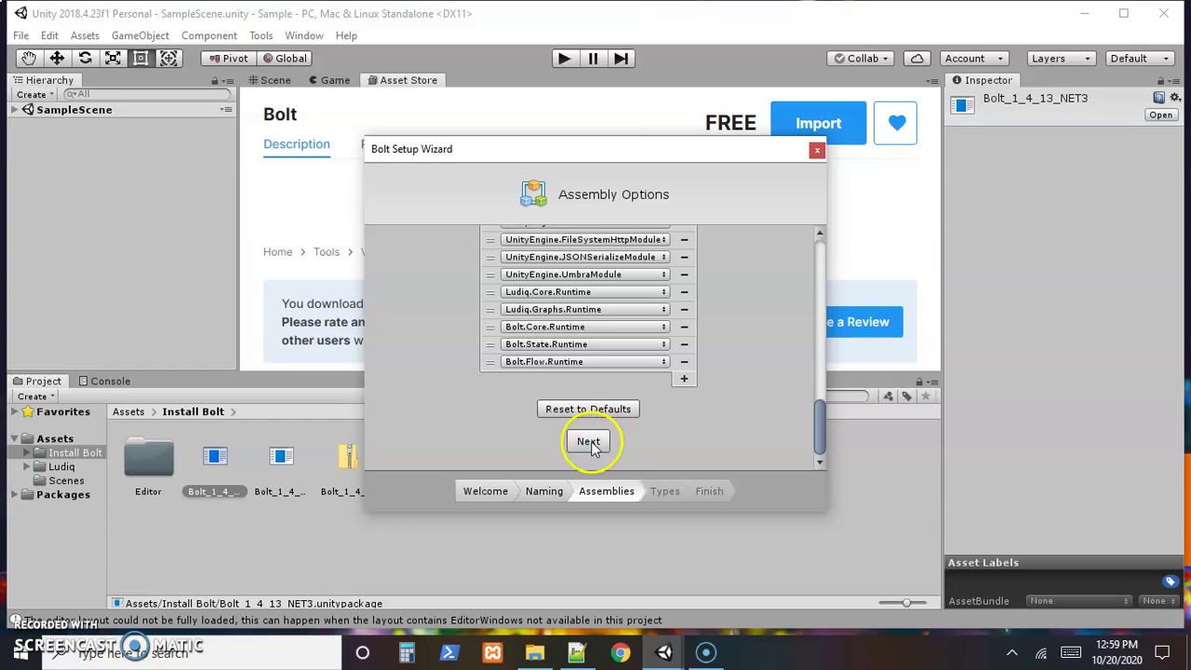
left_click(589, 442)
scroll(752, 358, "down", 10)
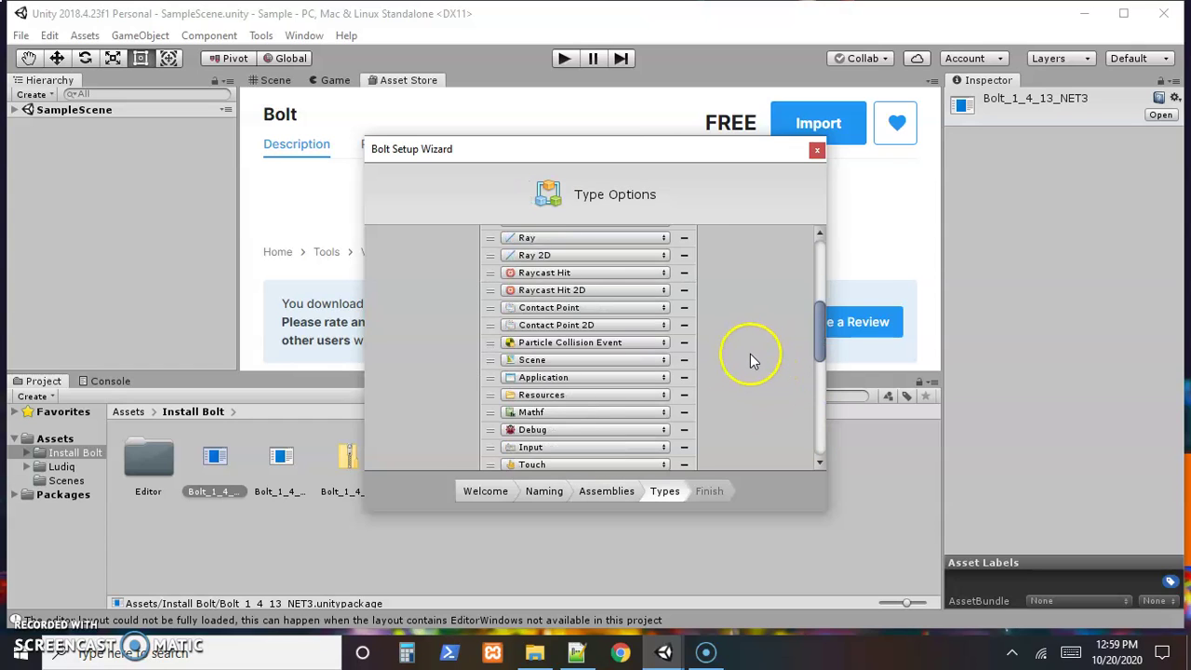
scroll(750, 353, "down", 3)
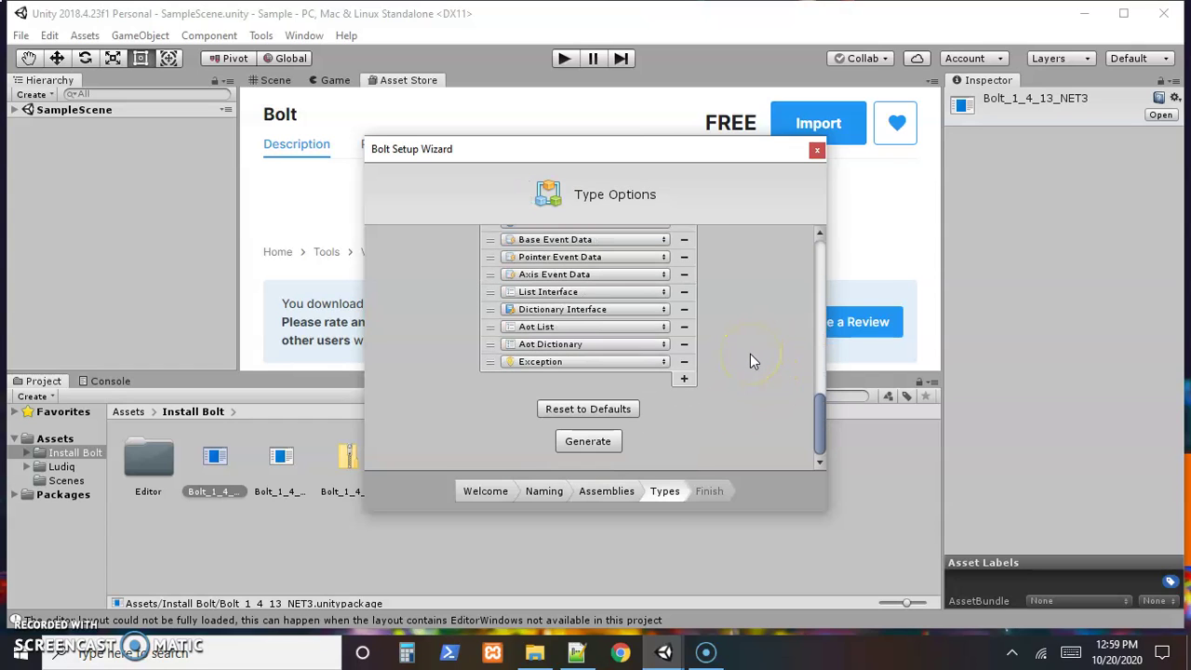
left_click(588, 443)
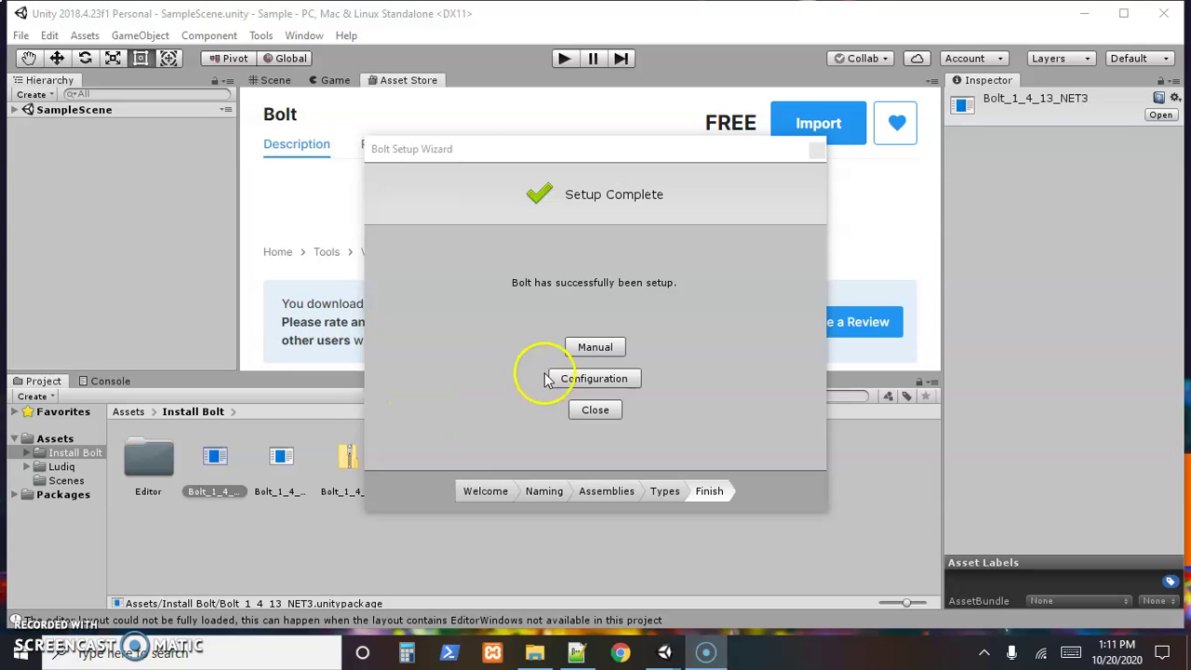
Close the finished setup wizard and maximize the Asset Store panel
left_click(595, 411)
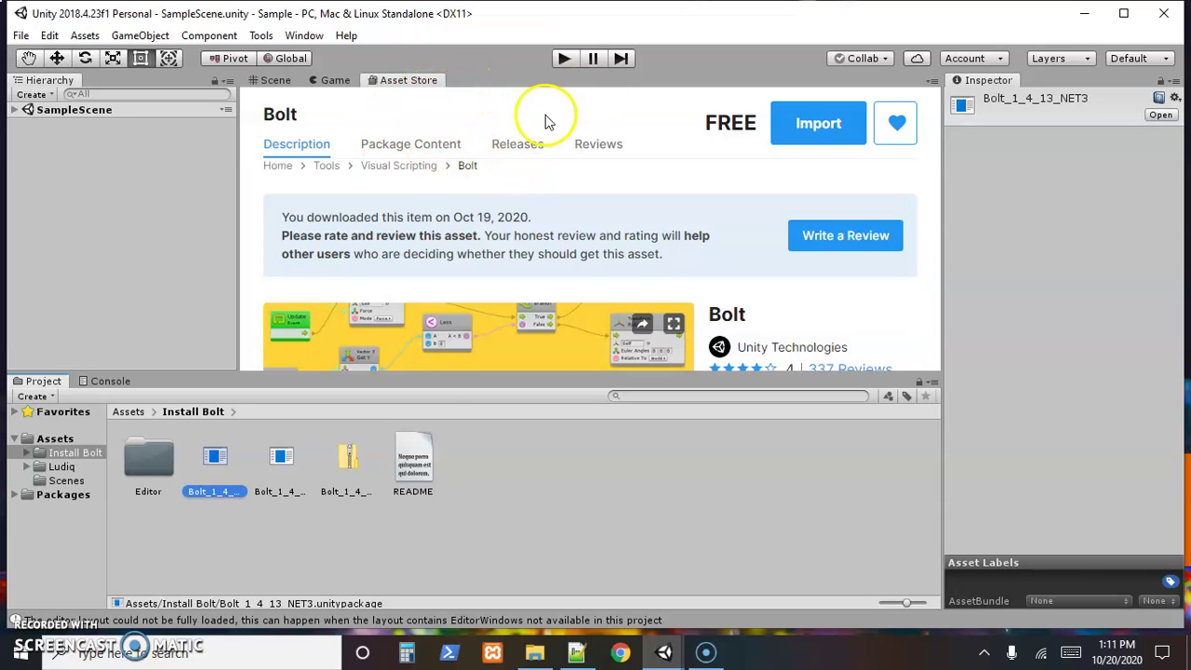
left_click(932, 81)
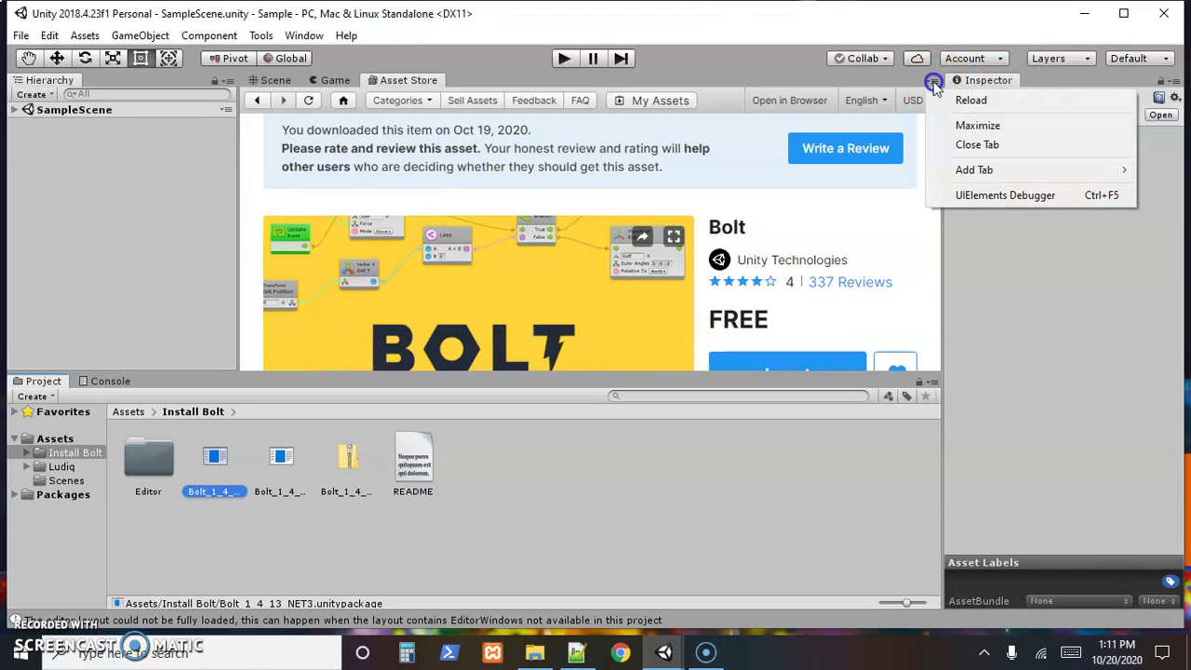
left_click(979, 124)
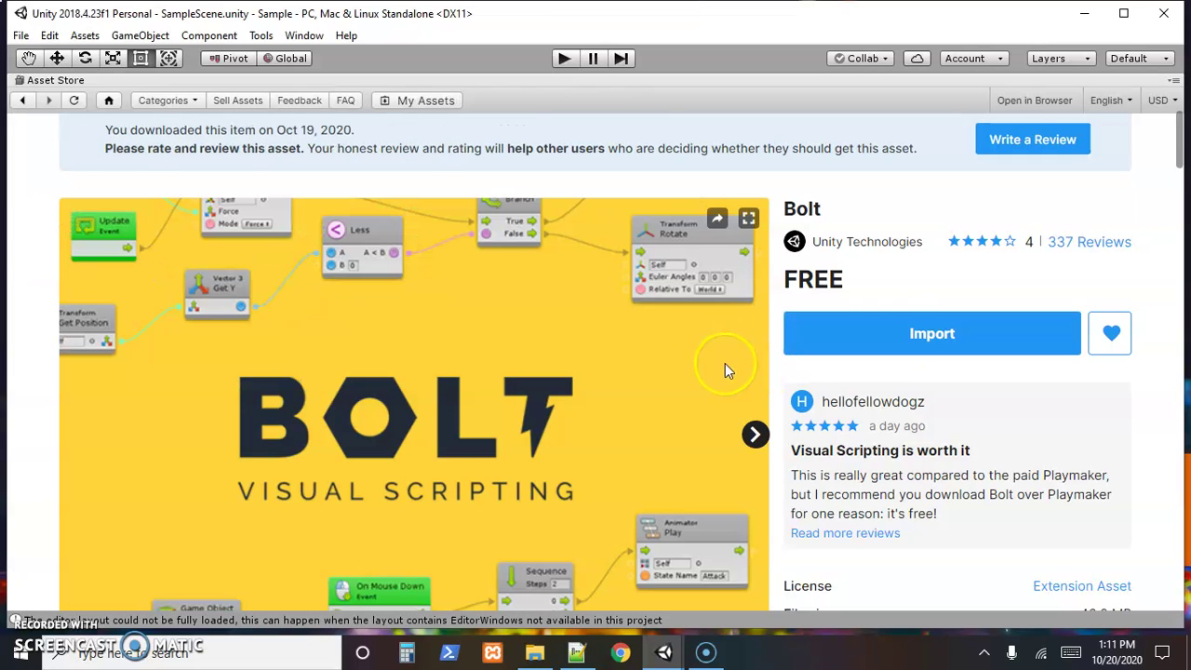
Browse the Asset Store's 2D assets category
scroll(725, 363, "up", 2)
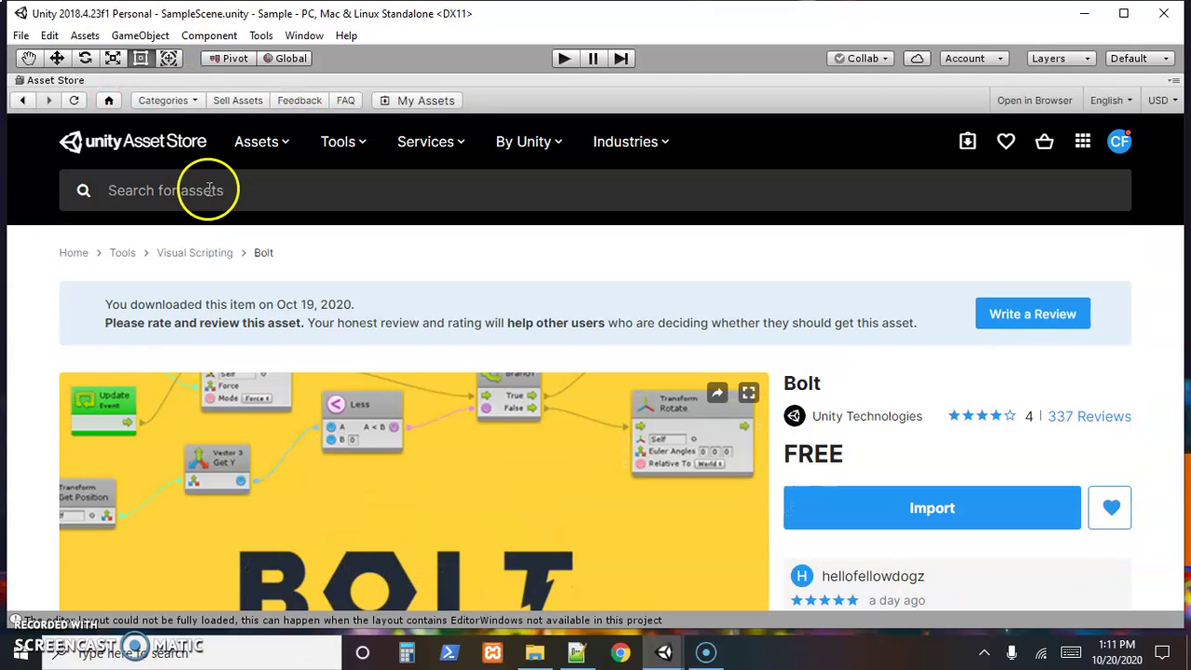
left_click(209, 189)
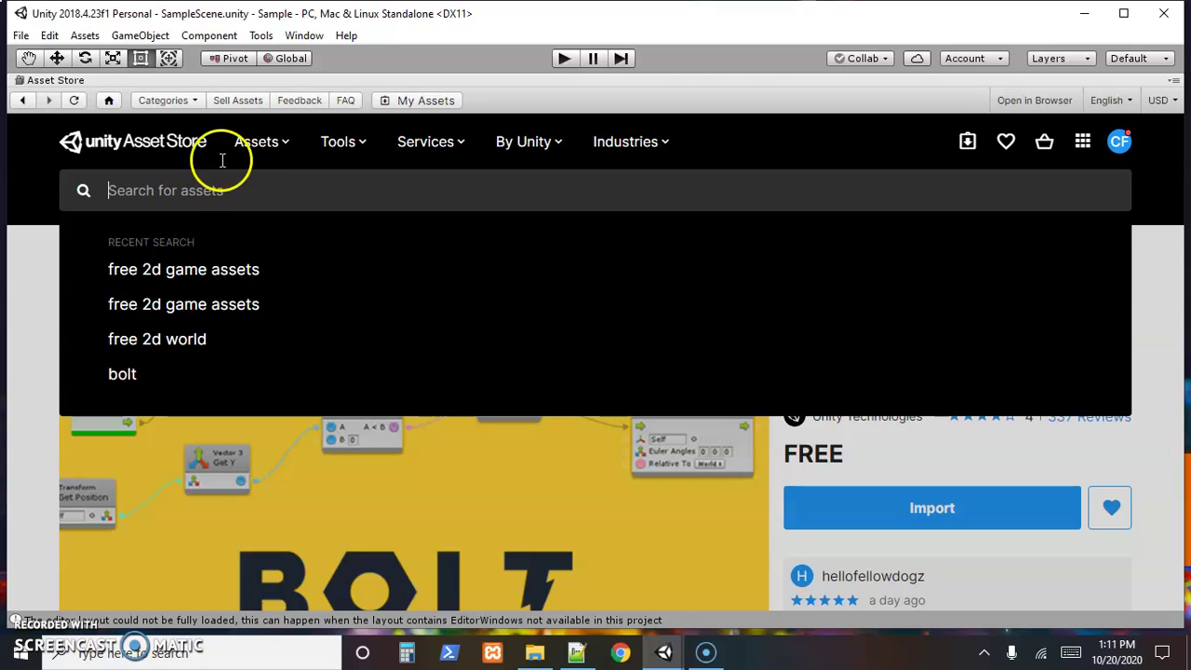
left_click(258, 149)
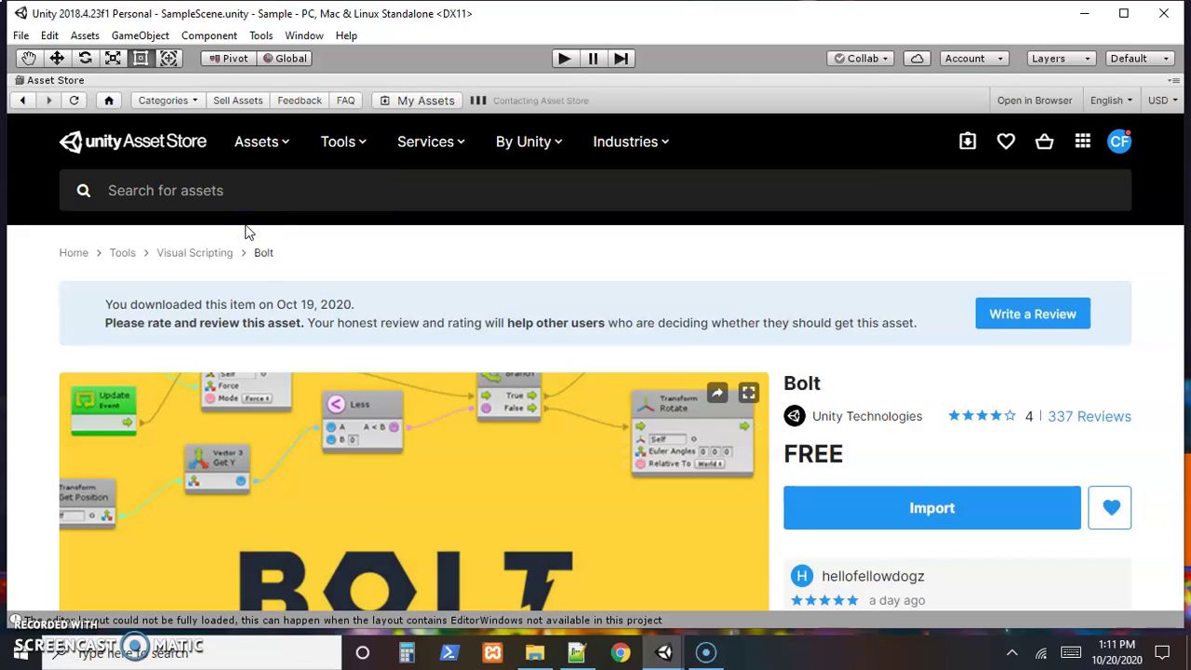
left_click(259, 240)
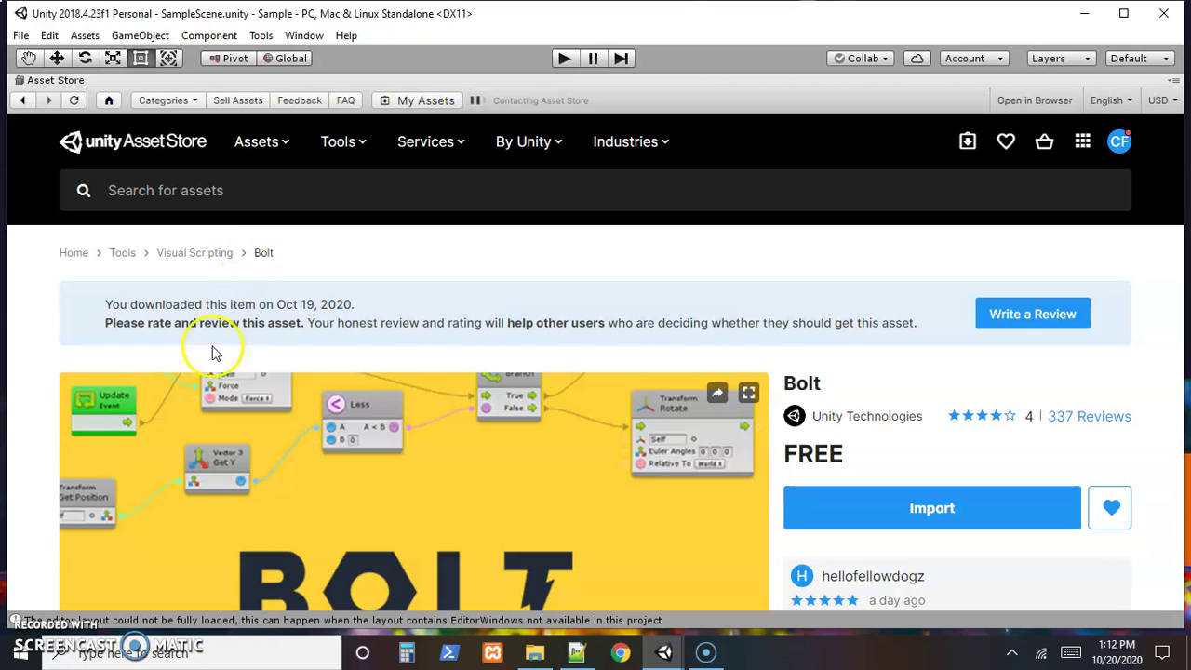
Scroll the 2D listings and open the Free 2D Mega Pack page by Brackeys
left_click(108, 556)
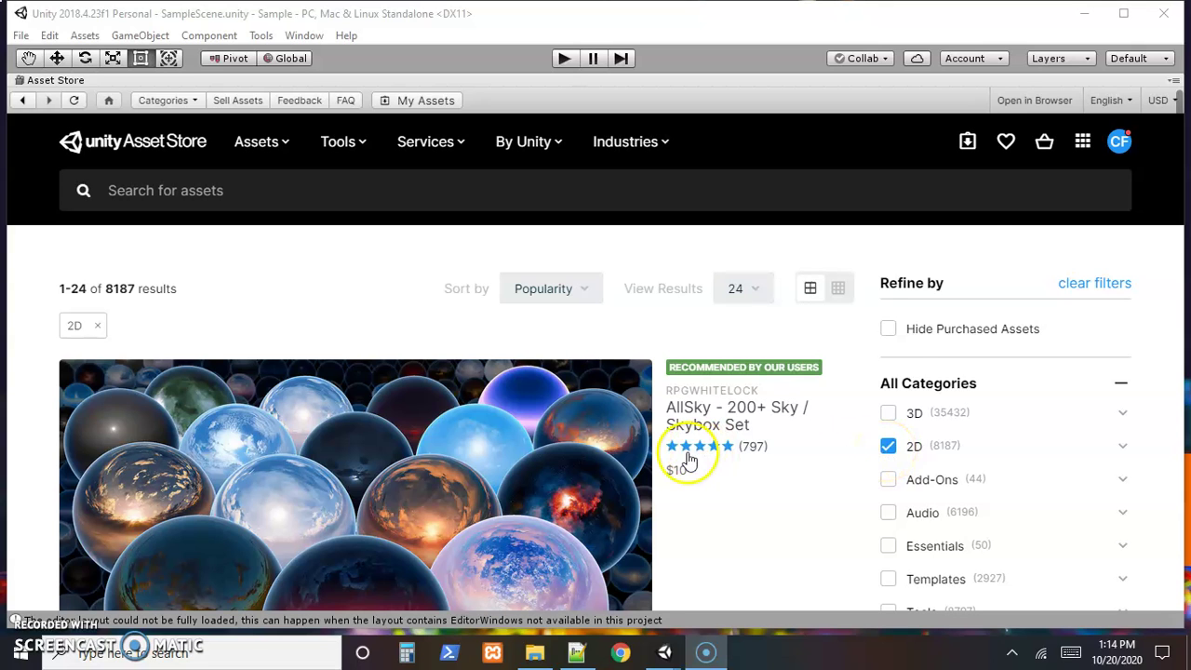
scroll(689, 461, "down", 1)
scroll(689, 461, "down", 3)
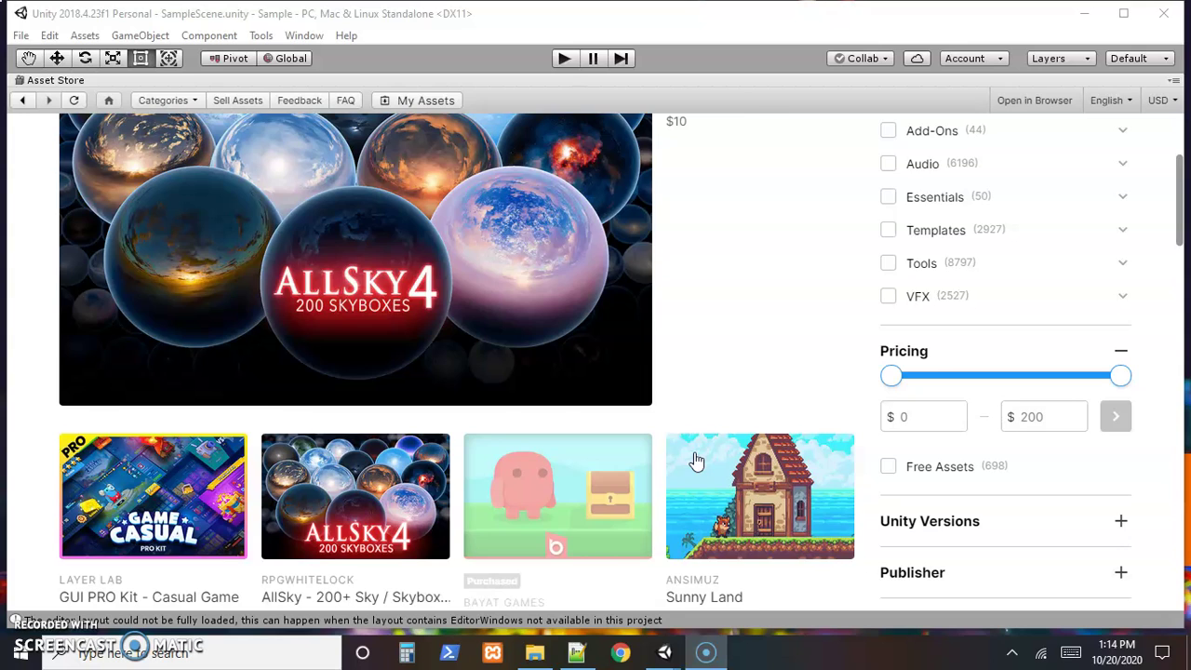
scroll(696, 461, "down", 4)
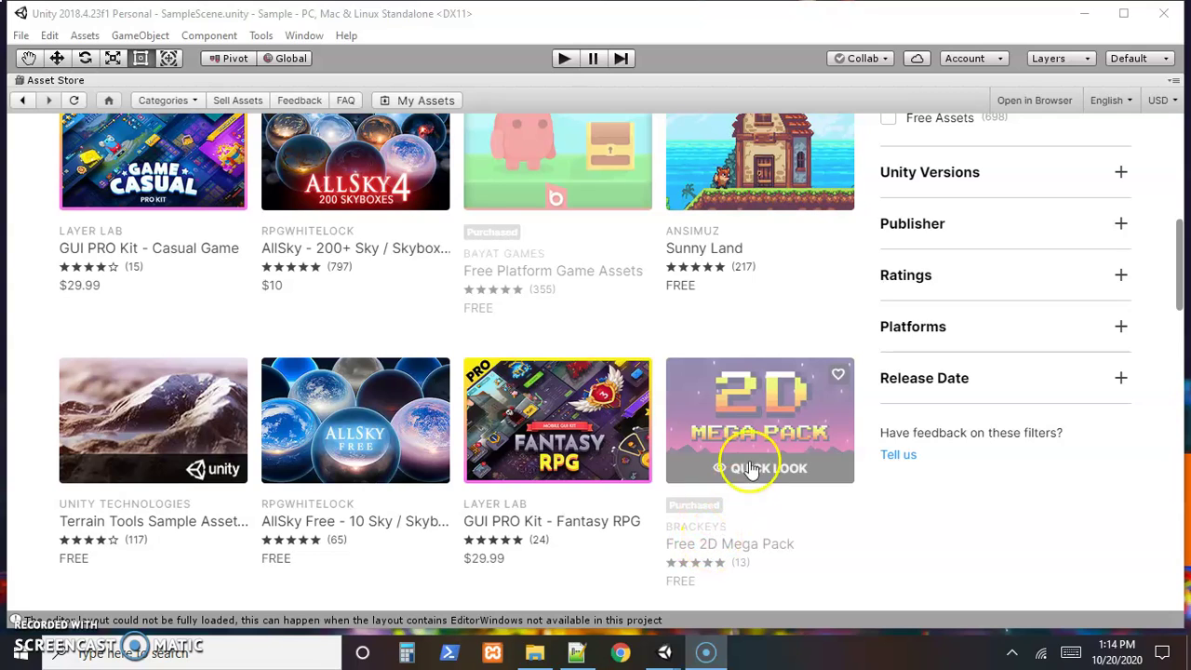
left_click(752, 430)
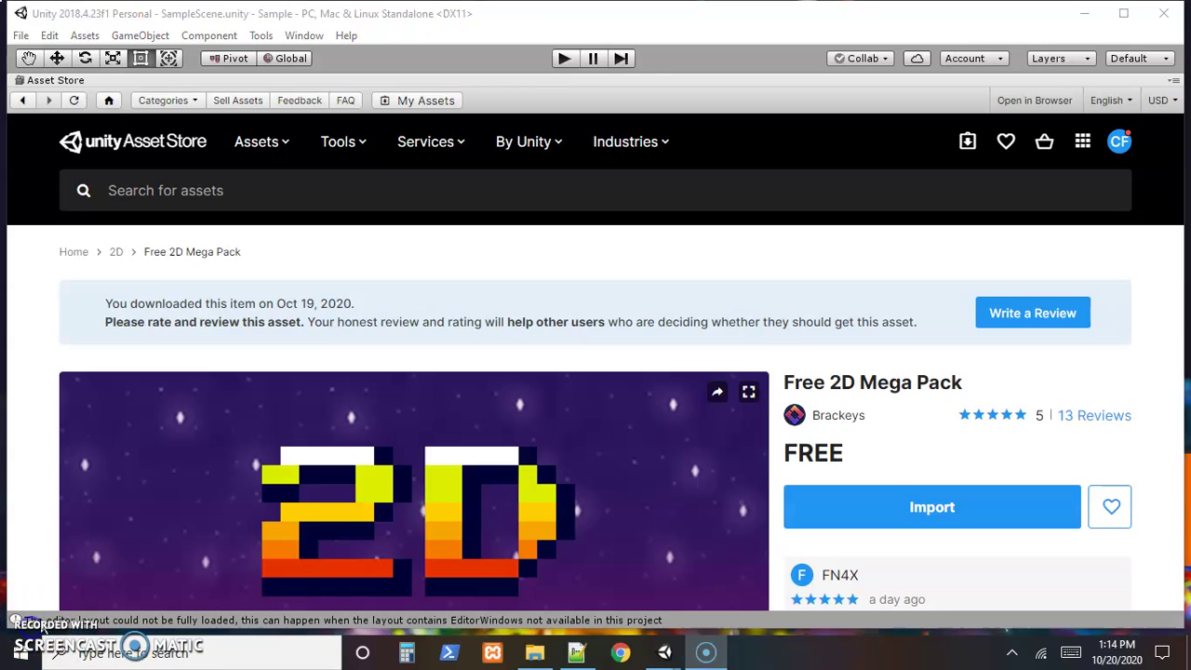
Start importing the Free 2D Mega Pack so its Import Unity Package dialog opens
scroll(583, 346, "down", 1)
scroll(584, 346, "down", 2)
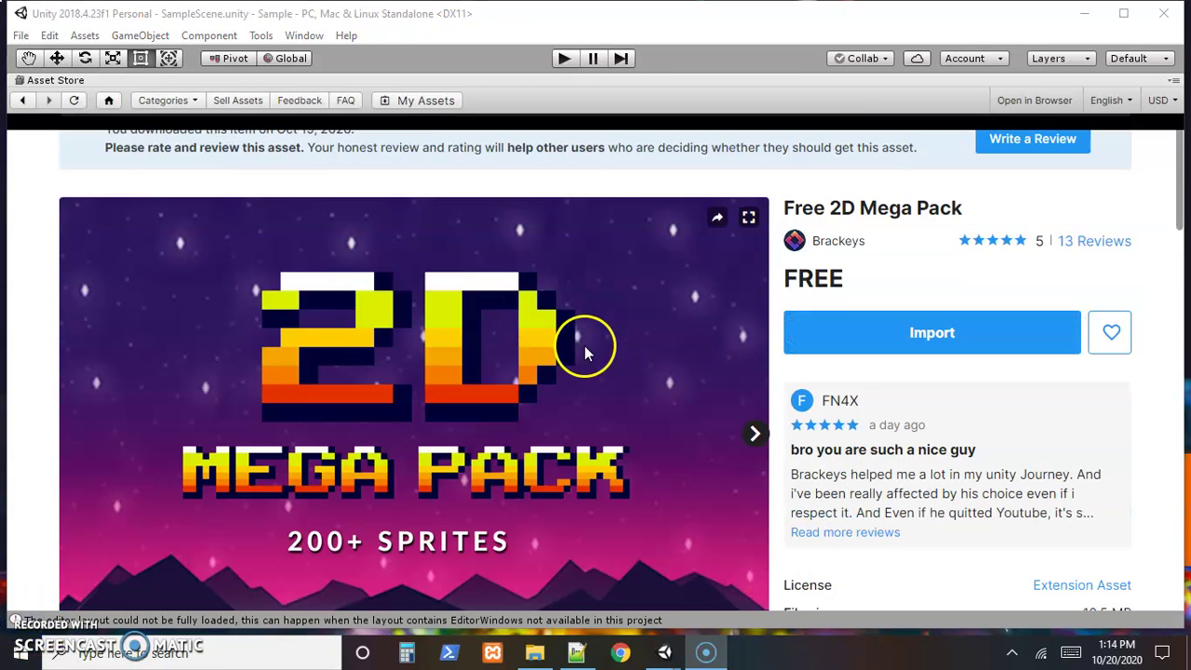
scroll(604, 456, "down", 2)
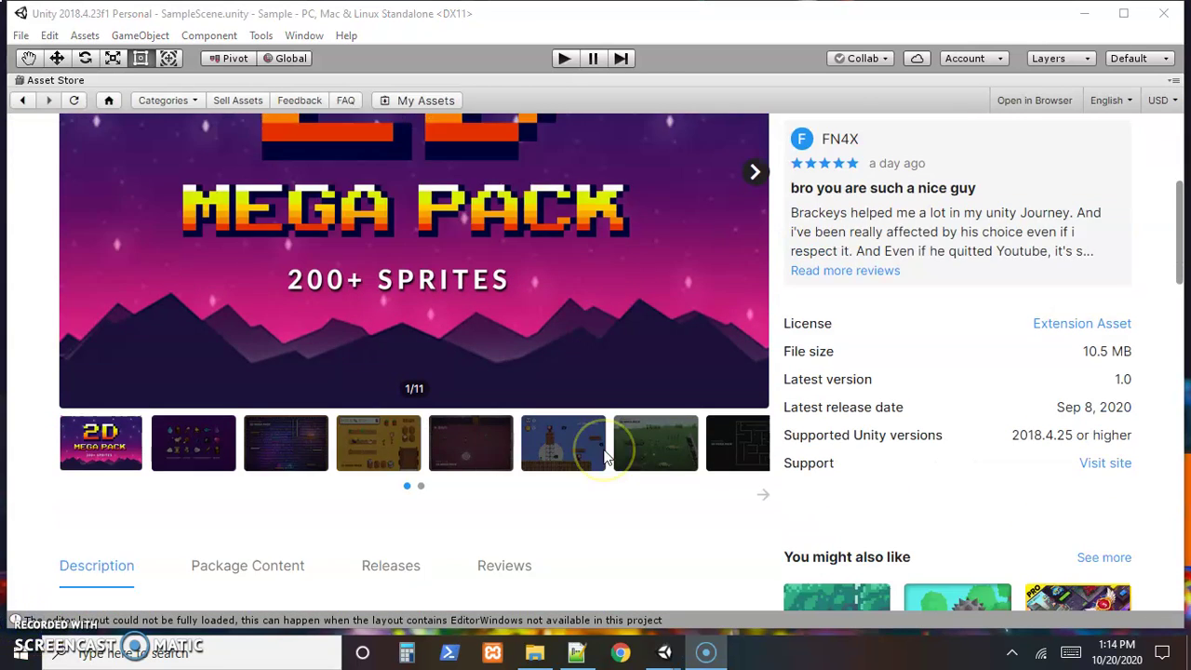
scroll(604, 456, "up", 3)
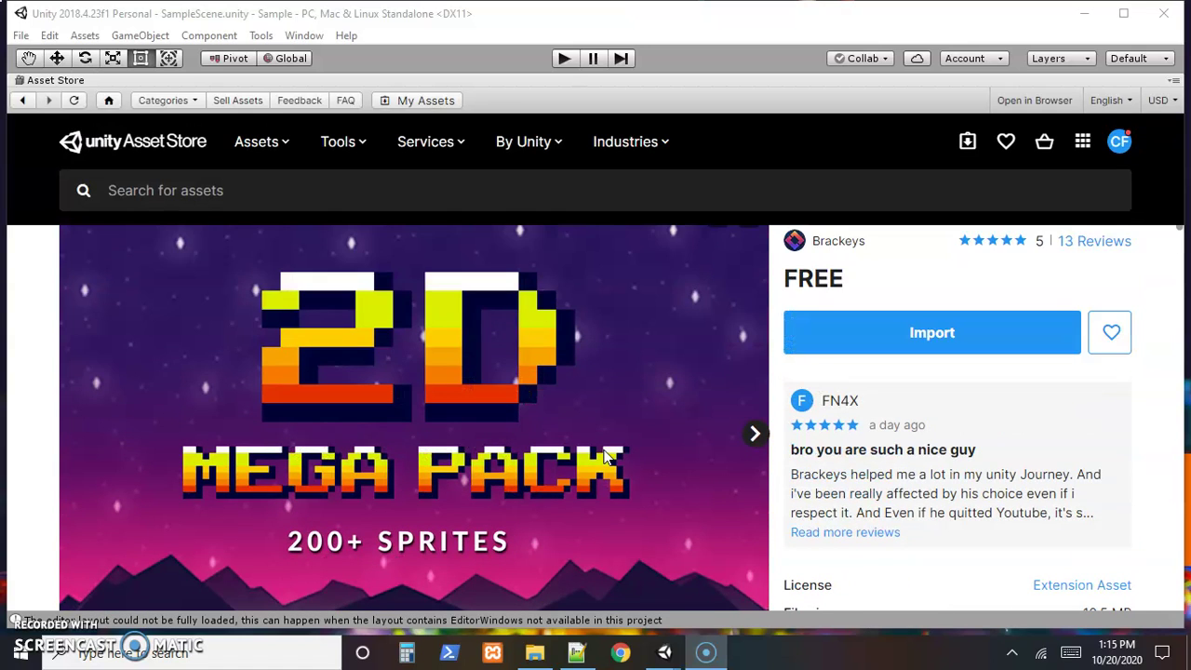
scroll(600, 468, "up", 1)
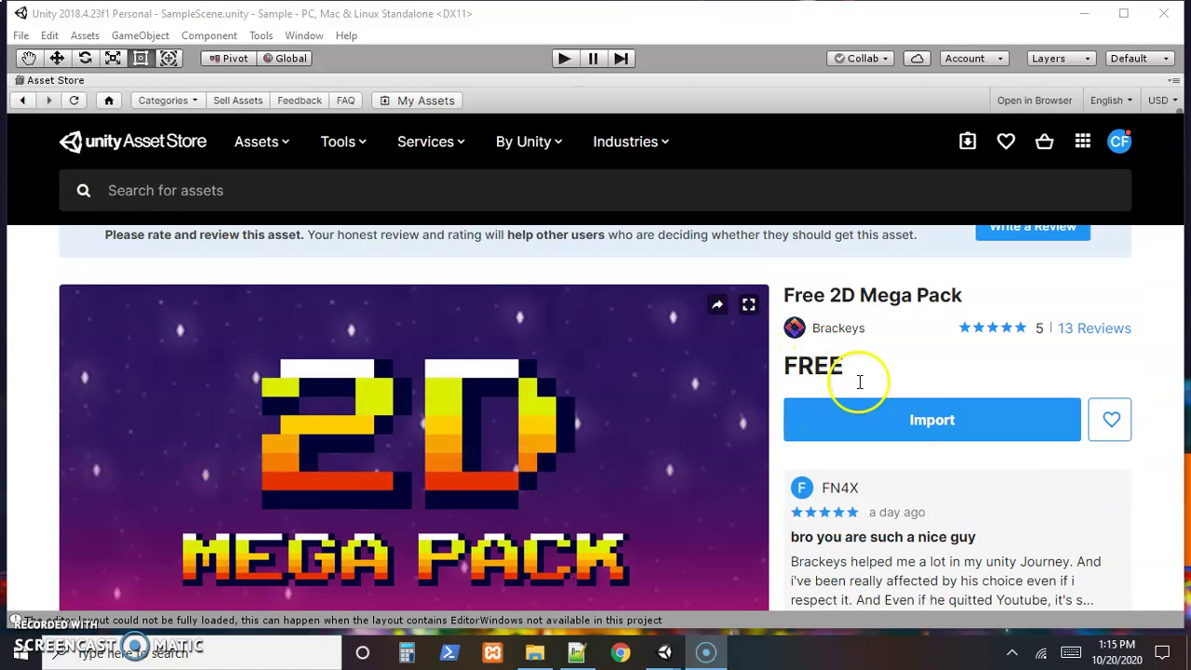
left_click(922, 423)
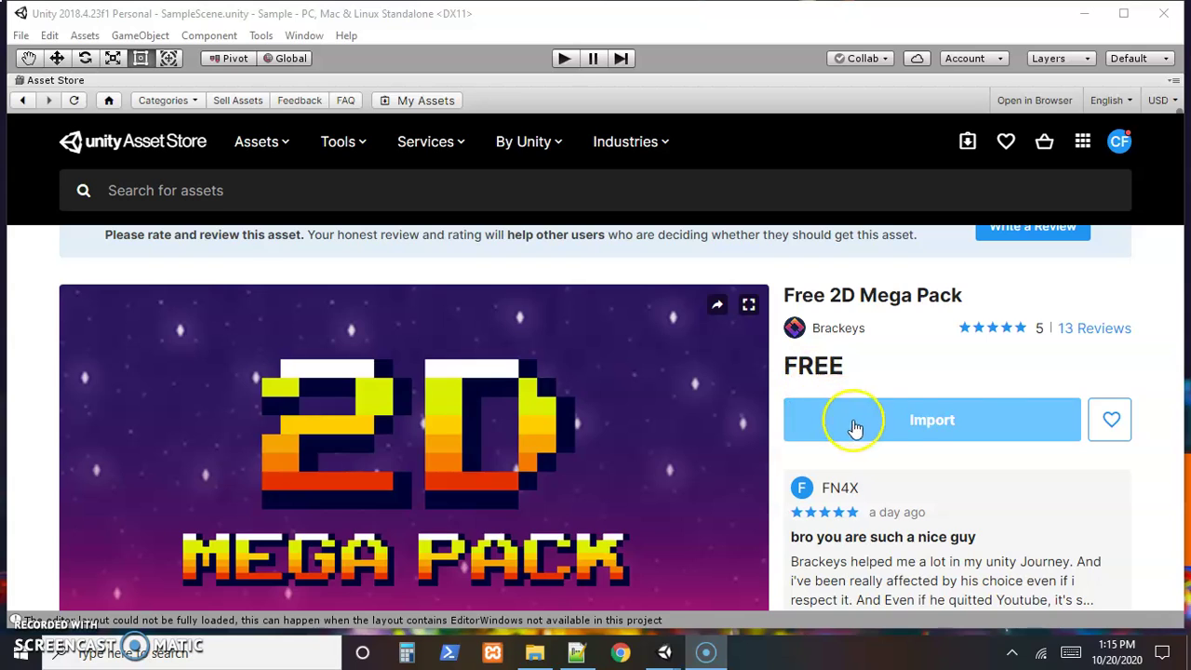
left_click(914, 426)
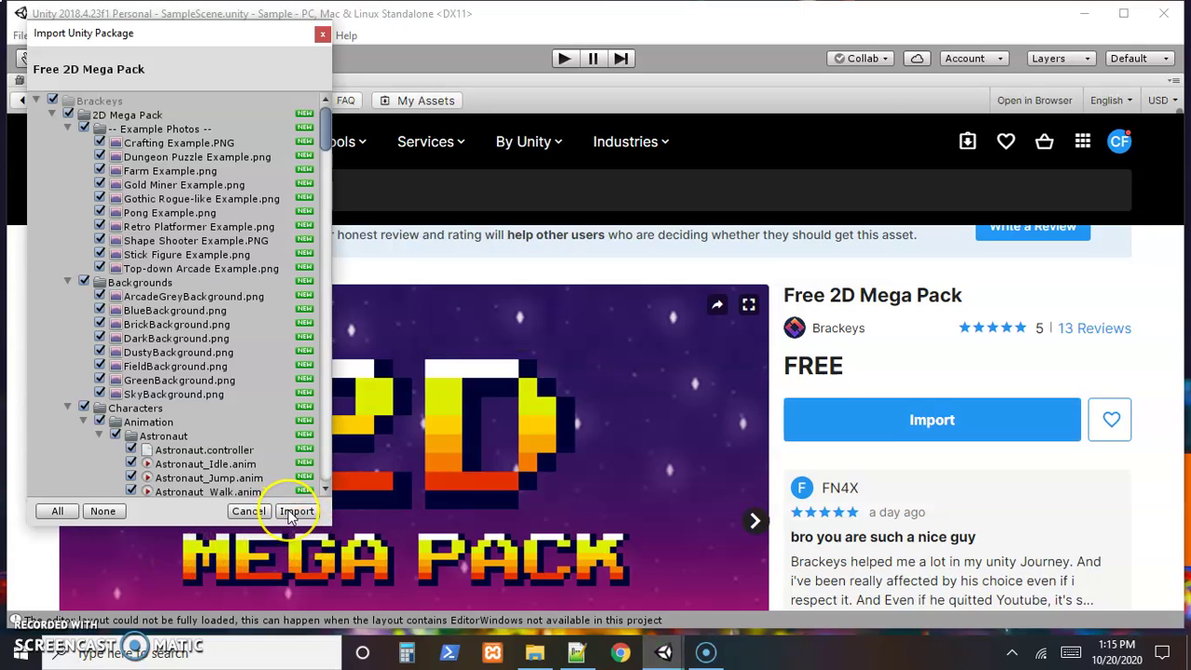
Import all Free 2D Mega Pack files, un-maximize the Asset Store and close its tab
left_click(291, 514)
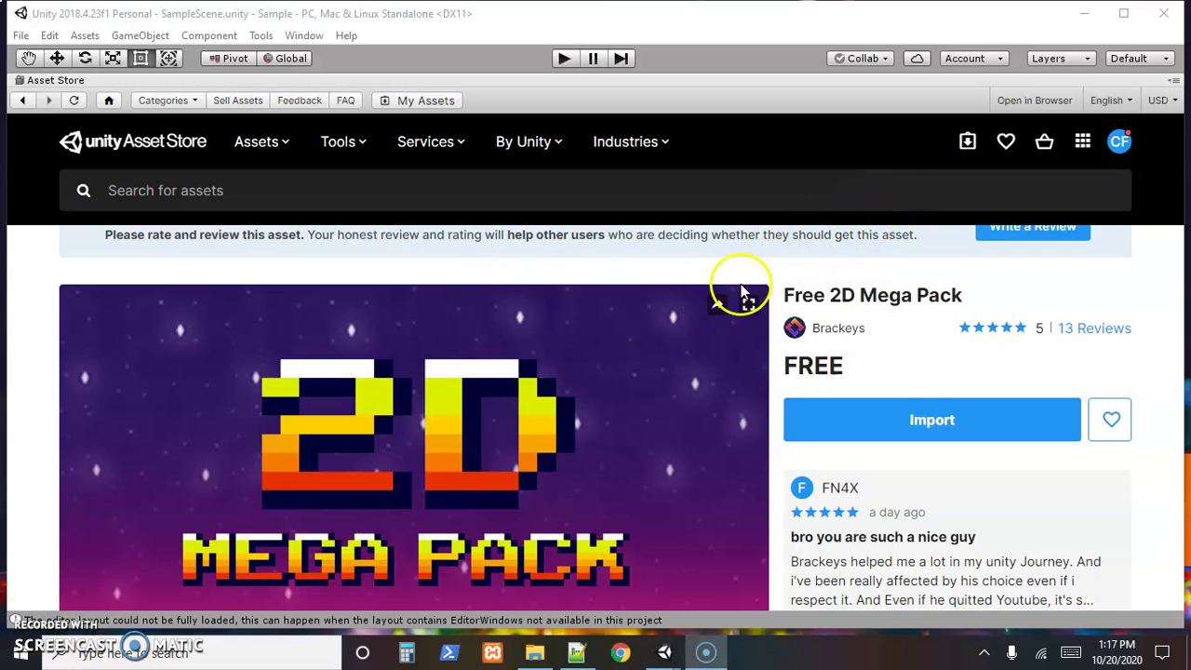
left_click(1174, 85)
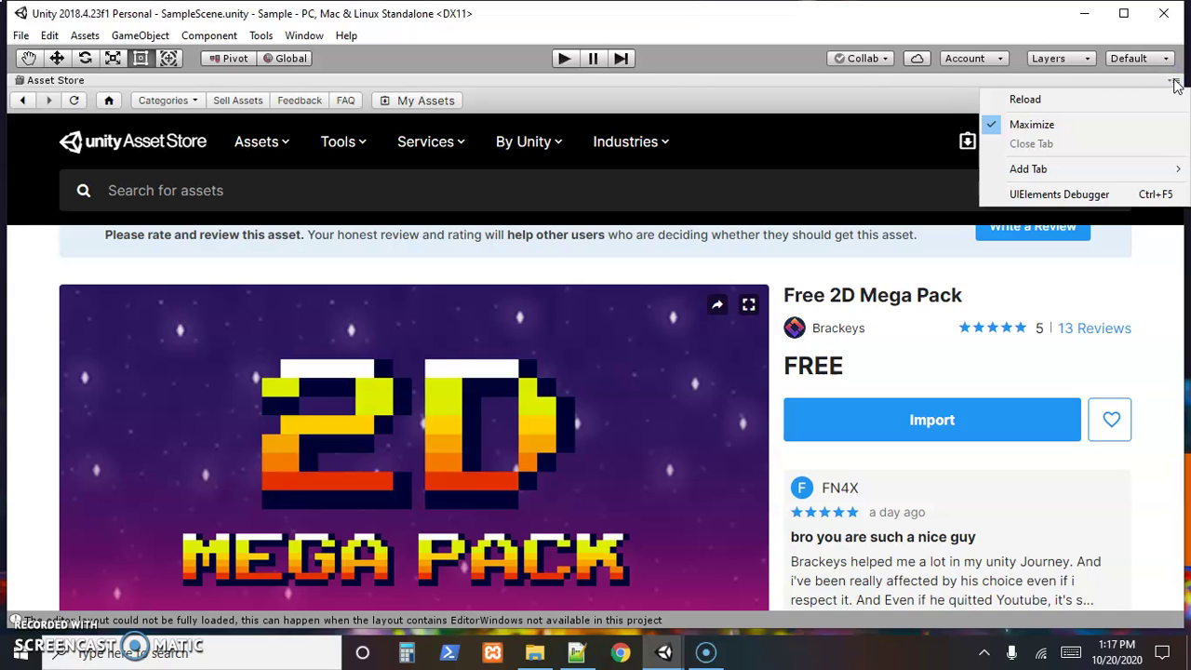
left_click(1036, 122)
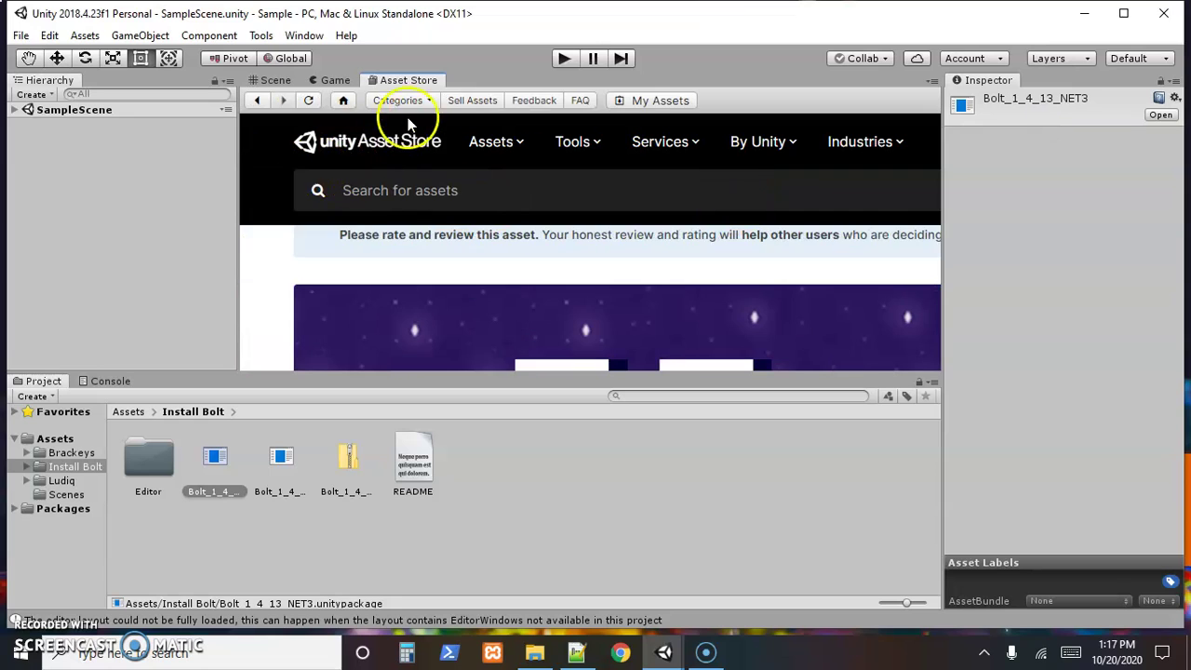
left_click(931, 82)
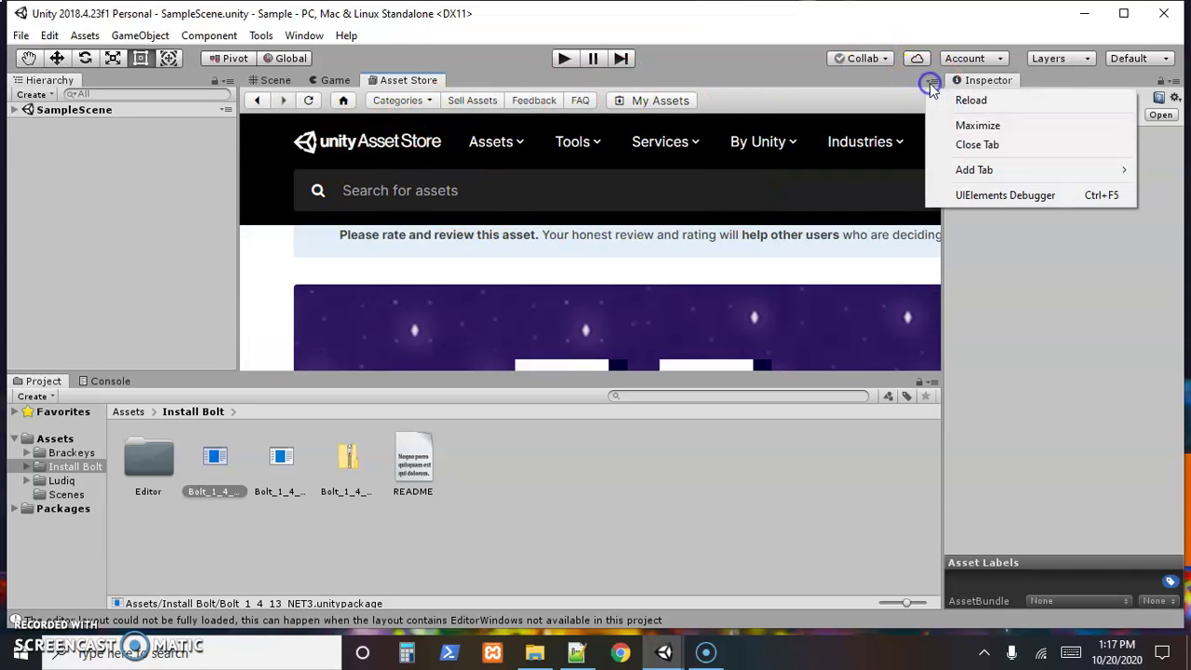
left_click(934, 148)
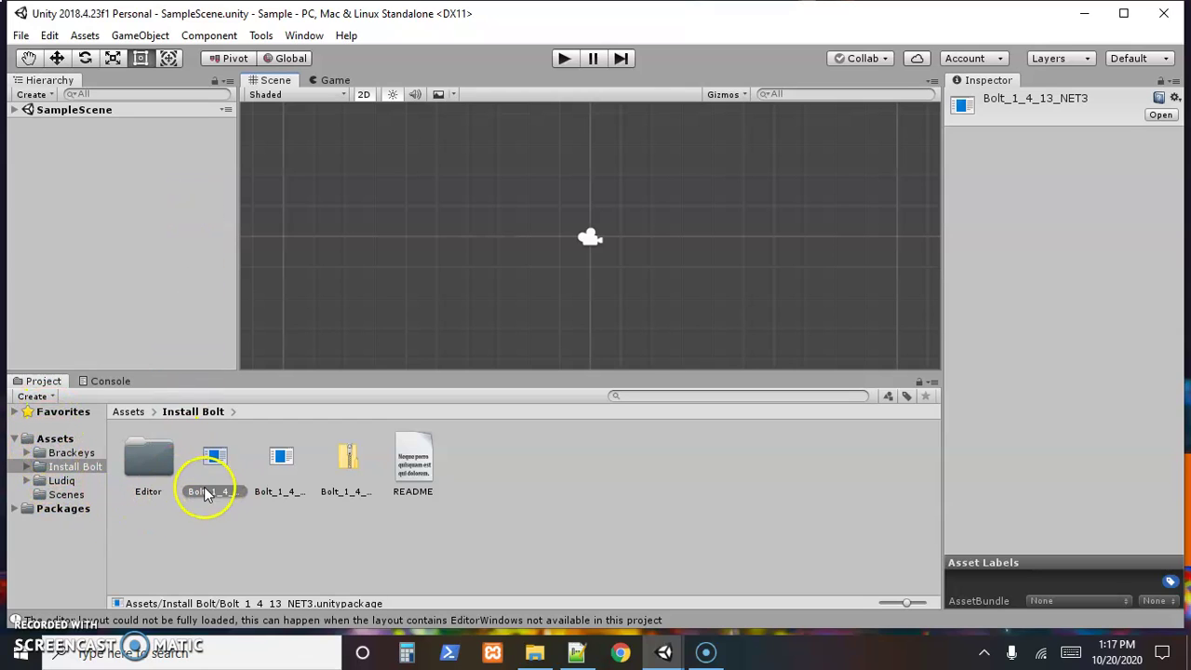
Browse the Brackeys folder and its 2D Mega Pack subfolders, then collapse the tree
left_click(60, 453)
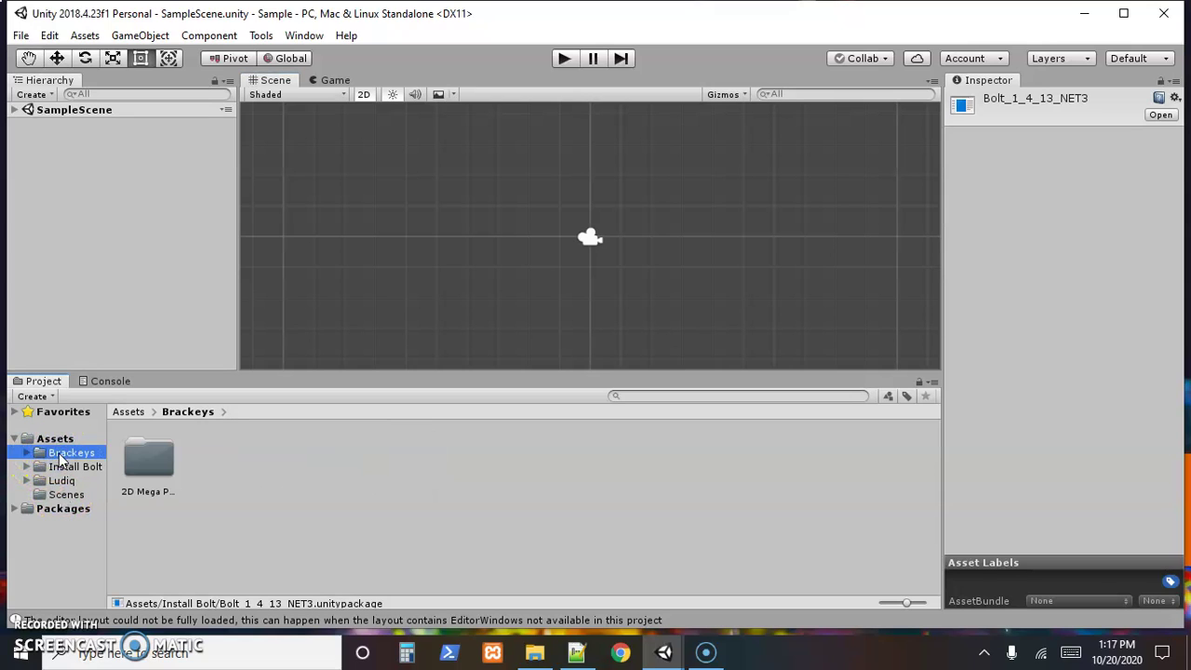
left_click(27, 452)
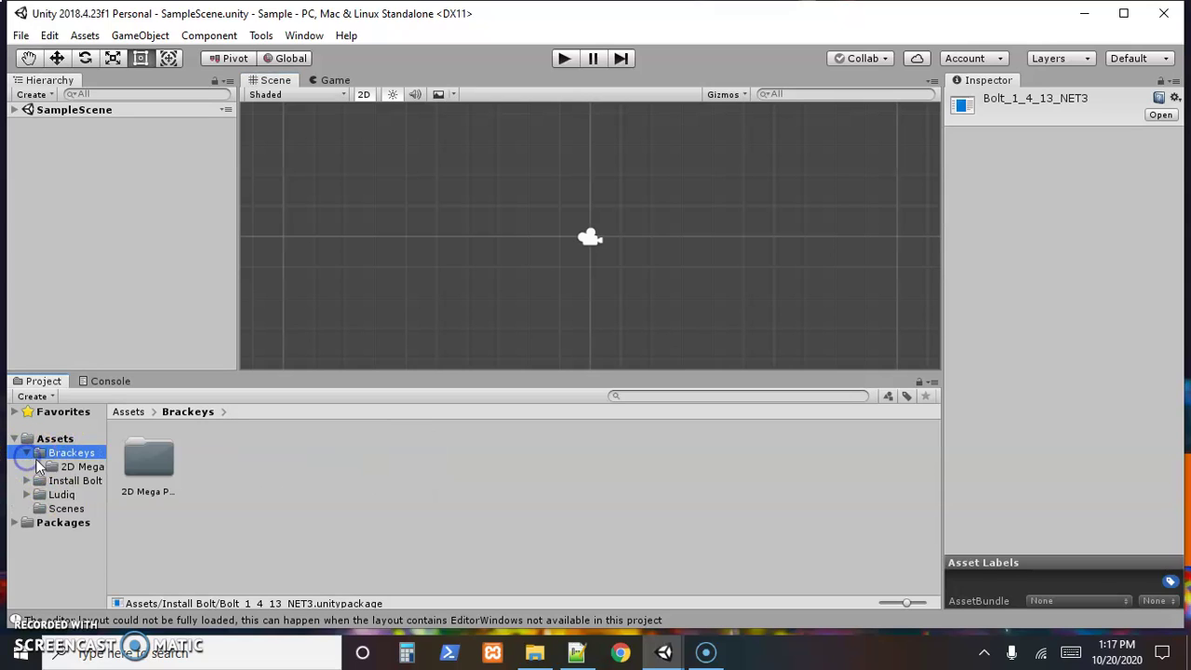
left_click(38, 466)
scroll(75, 512, "down", 5)
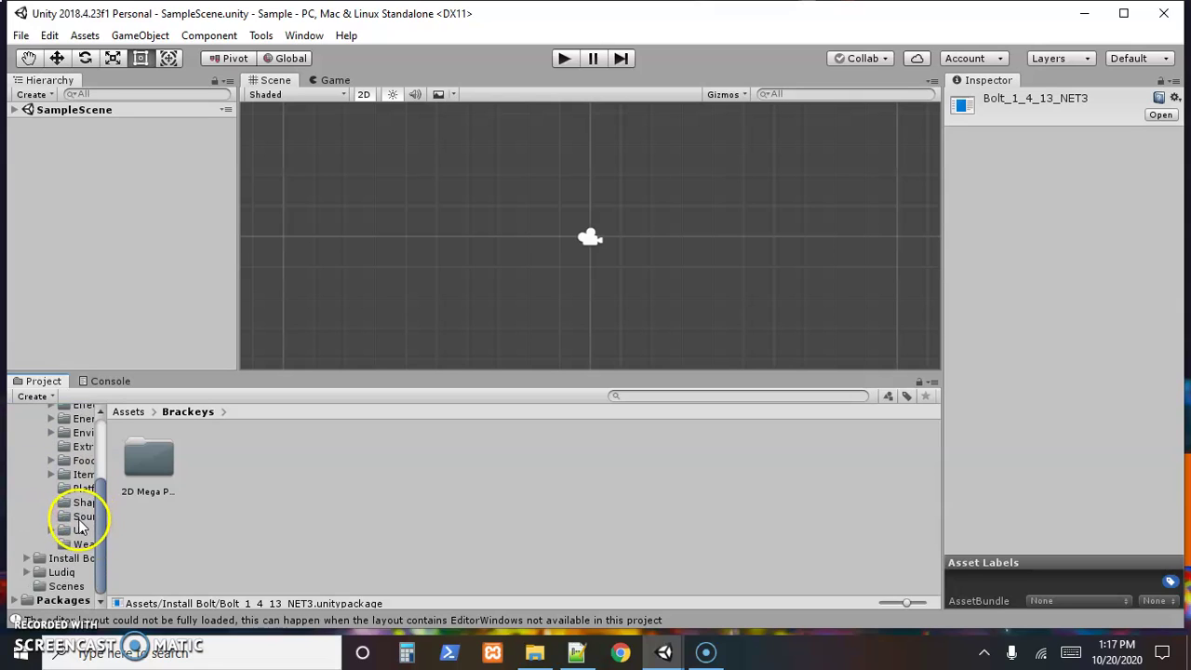
scroll(75, 512, "up", 5)
left_click(34, 453)
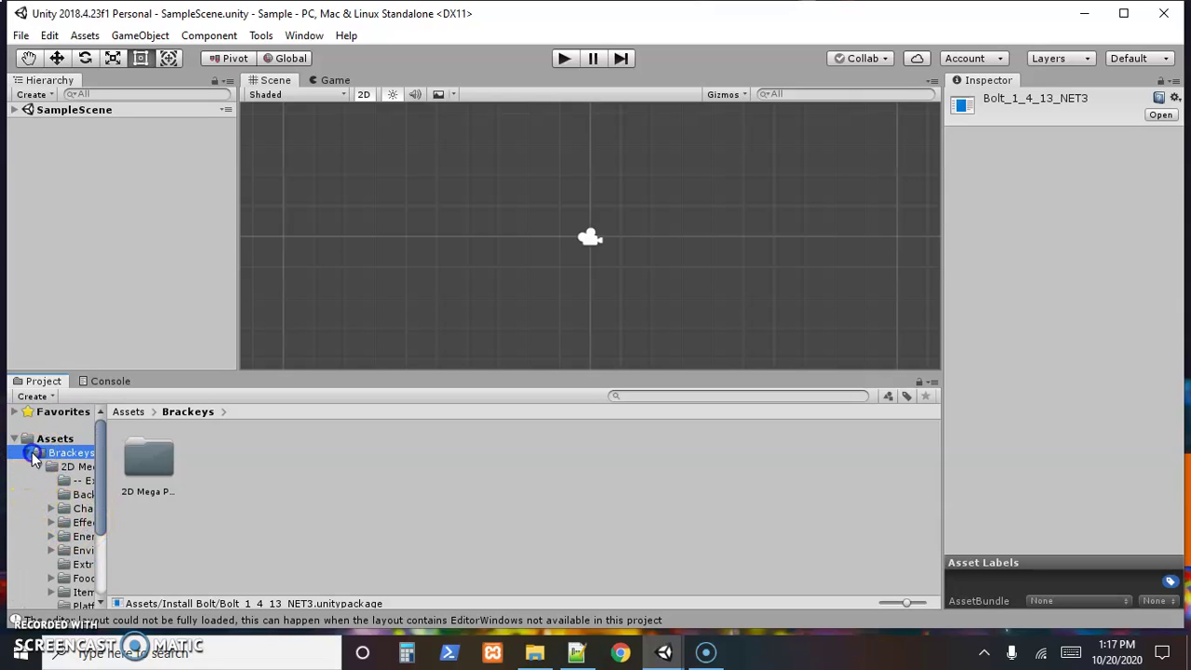